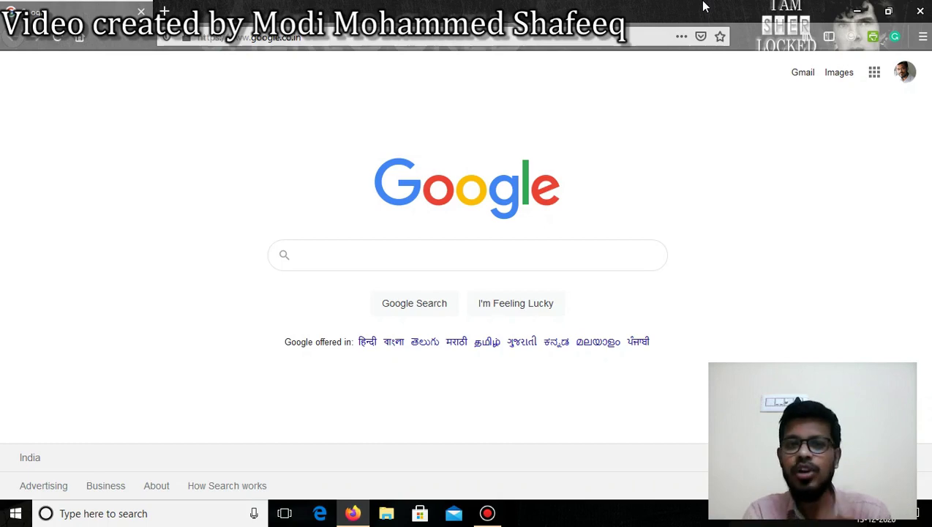
Open the Jamboard website at jamboard.google.com.
click(530, 41)
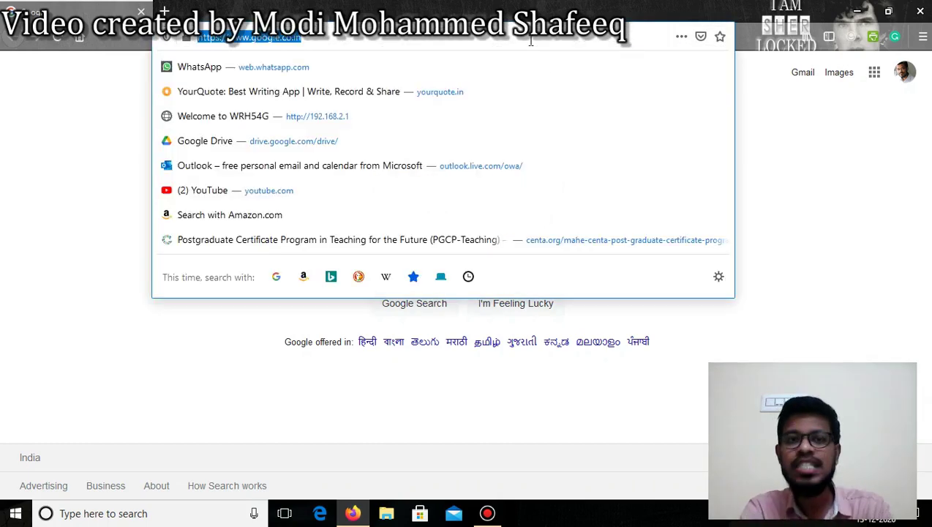
text(ja)
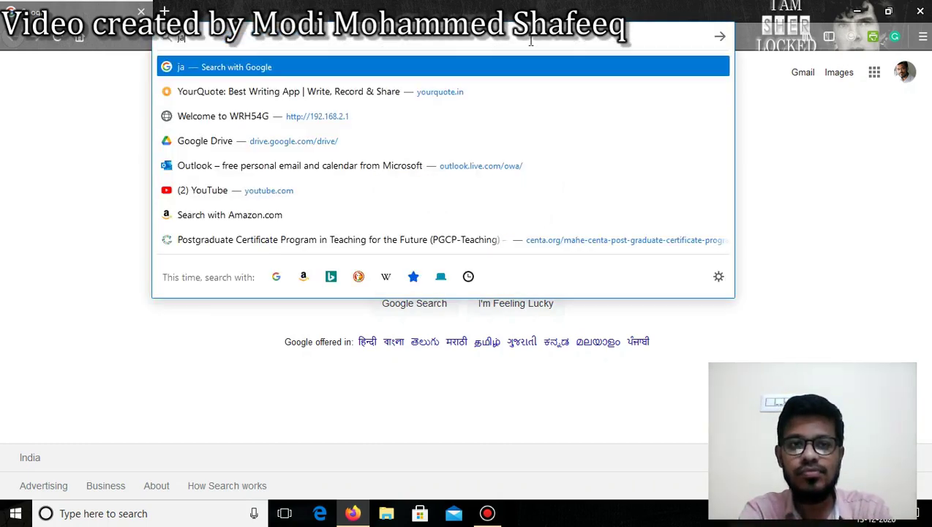
text(mboard)
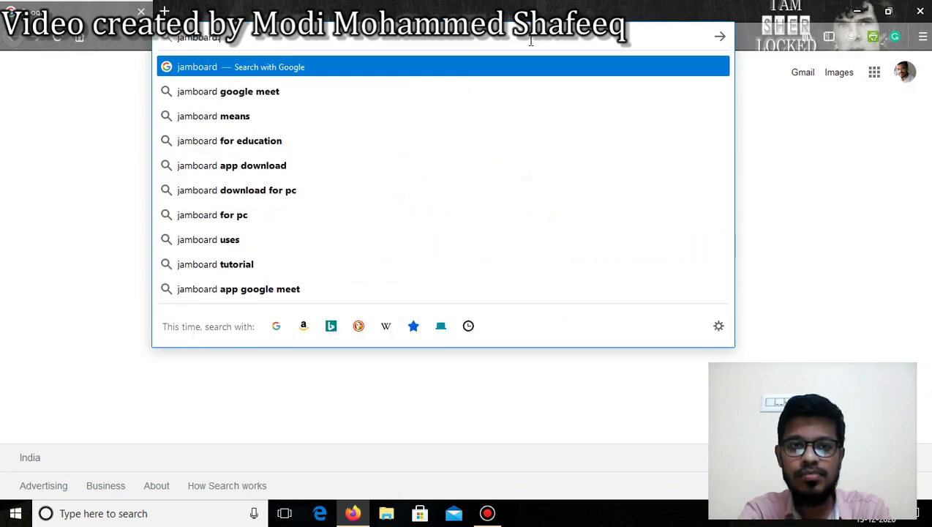
text(.google.com)
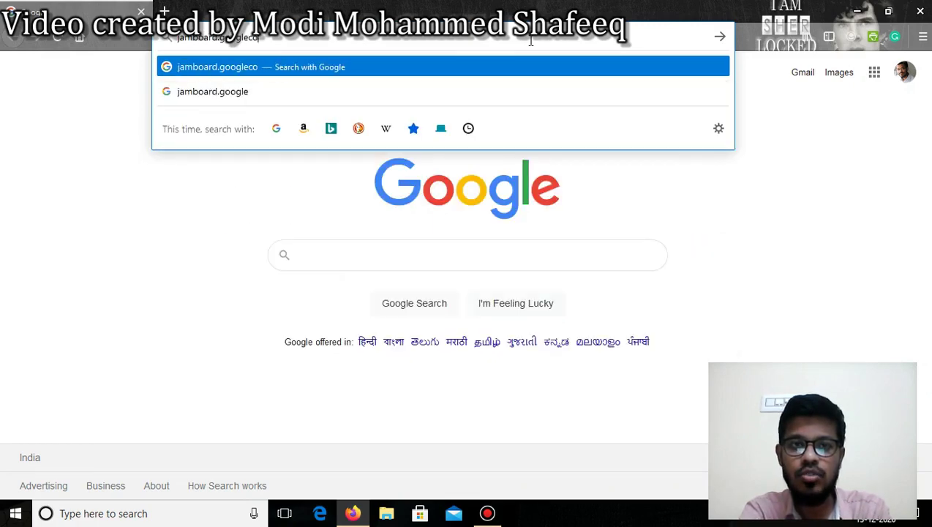
key(Return)
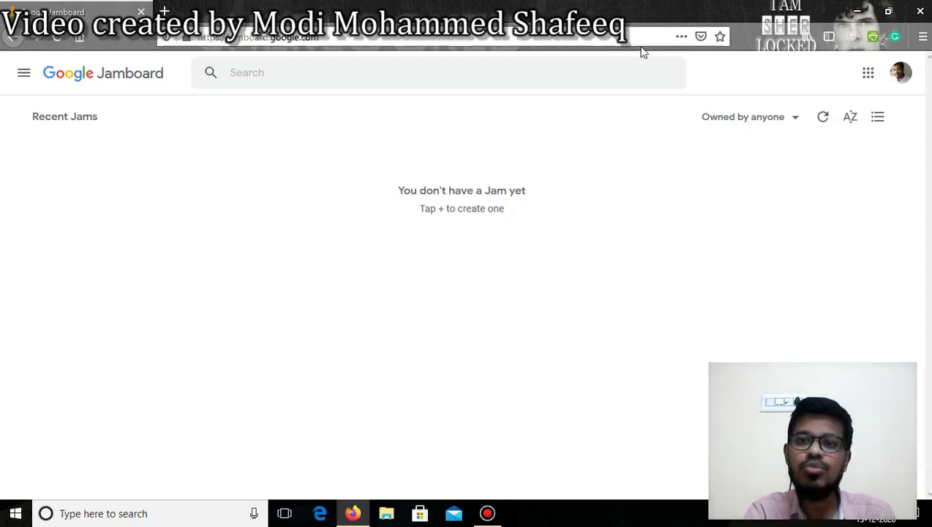
Check which Google account is signed in and look at the main menu, closing both without changes.
click(901, 74)
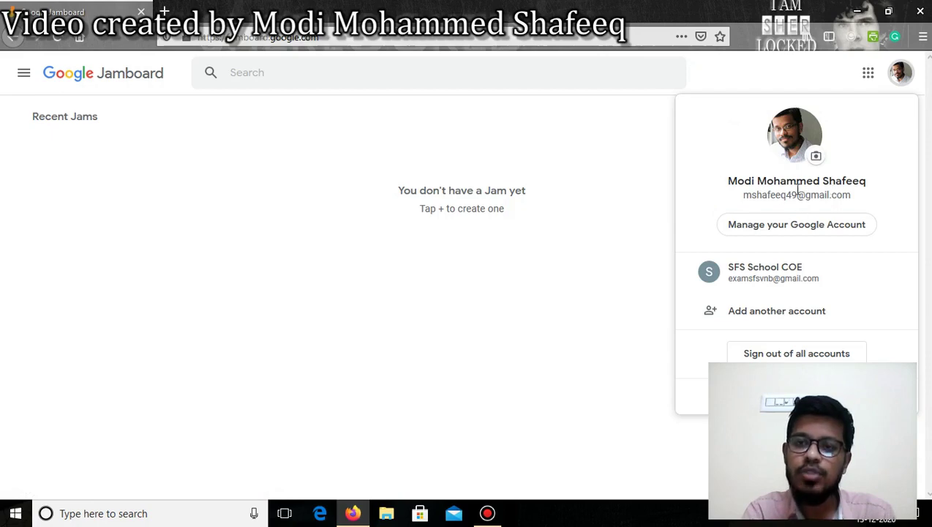
click(516, 273)
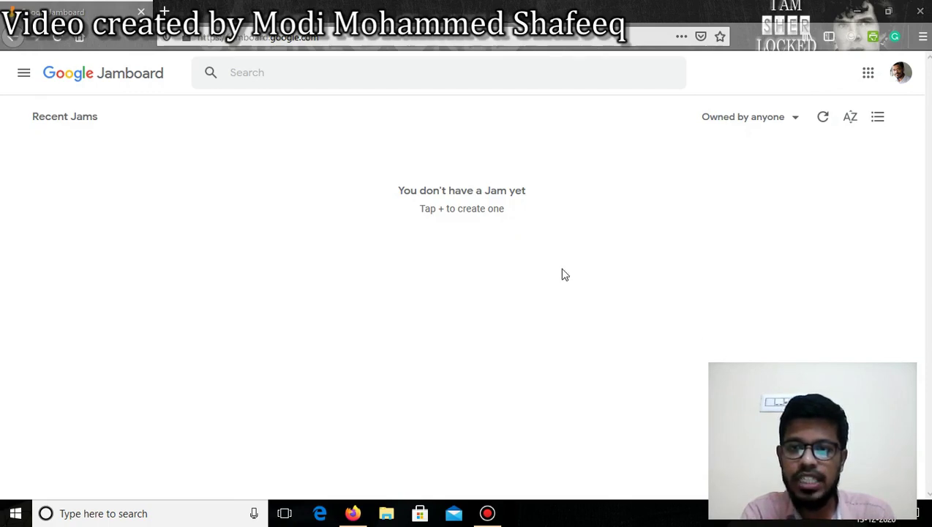
click(24, 80)
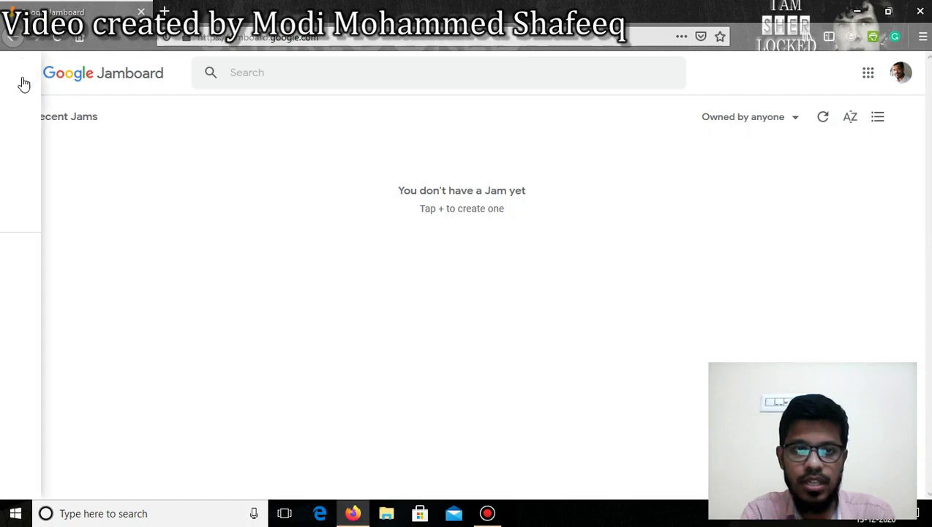
click(476, 350)
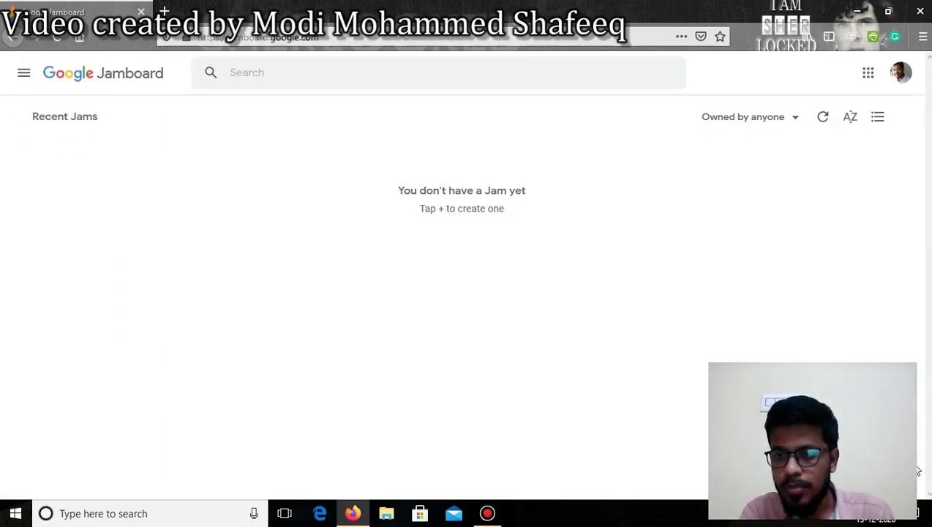
Create a new Jam from a reduced browser window and return the window to full size.
click(890, 11)
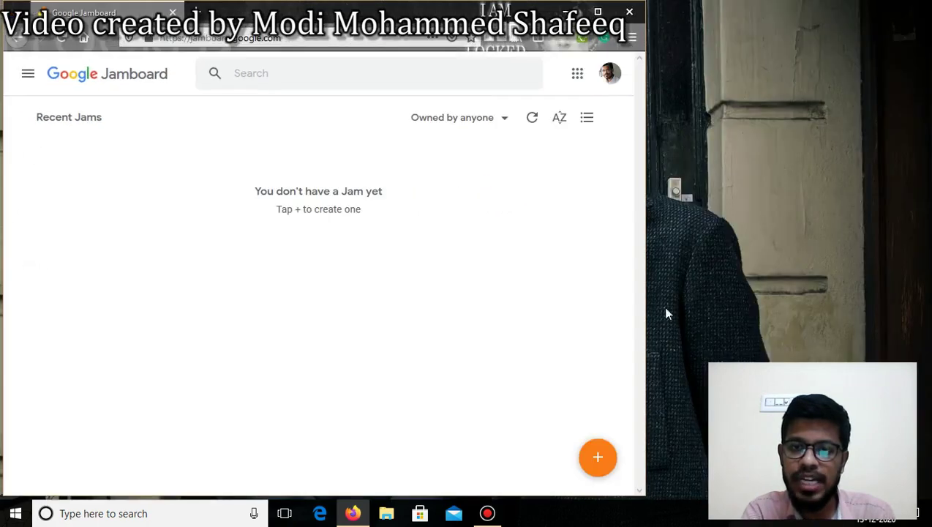
click(605, 461)
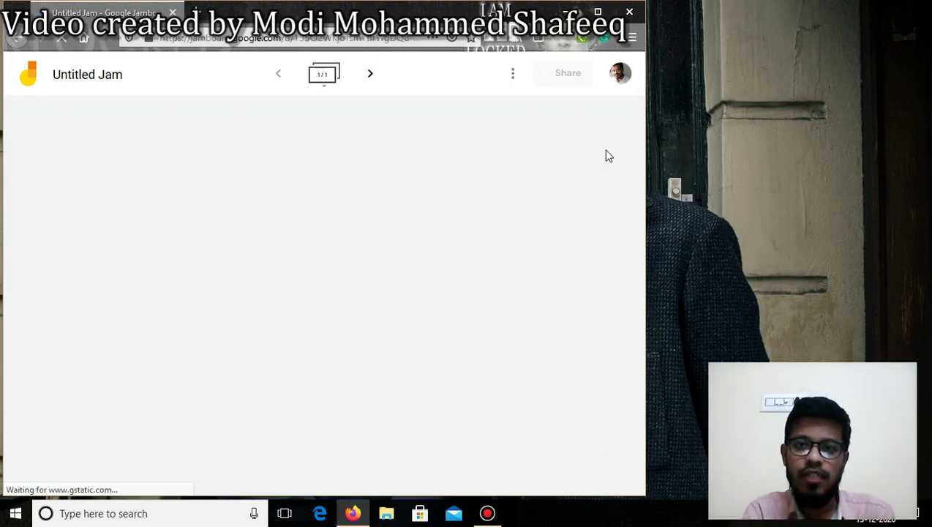
click(598, 11)
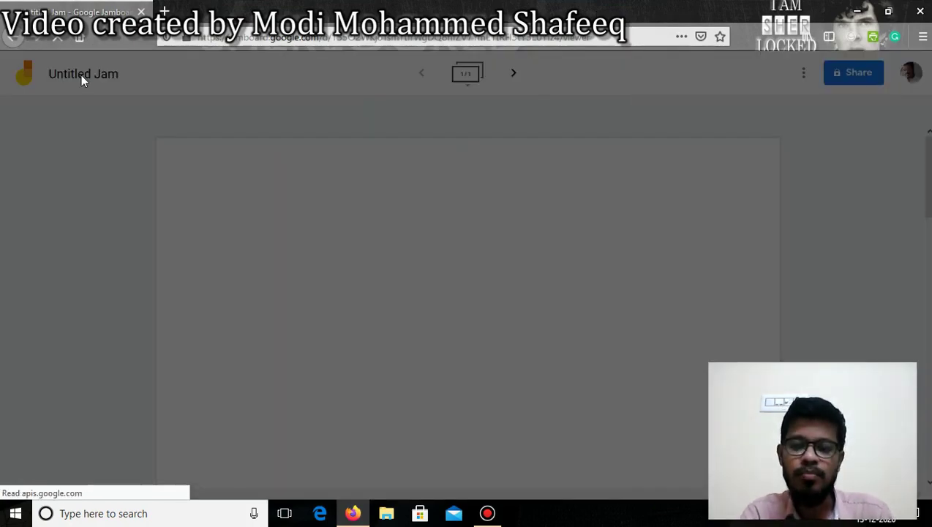
Rename the new Jam as "12th Std Chemistry".
click(80, 75)
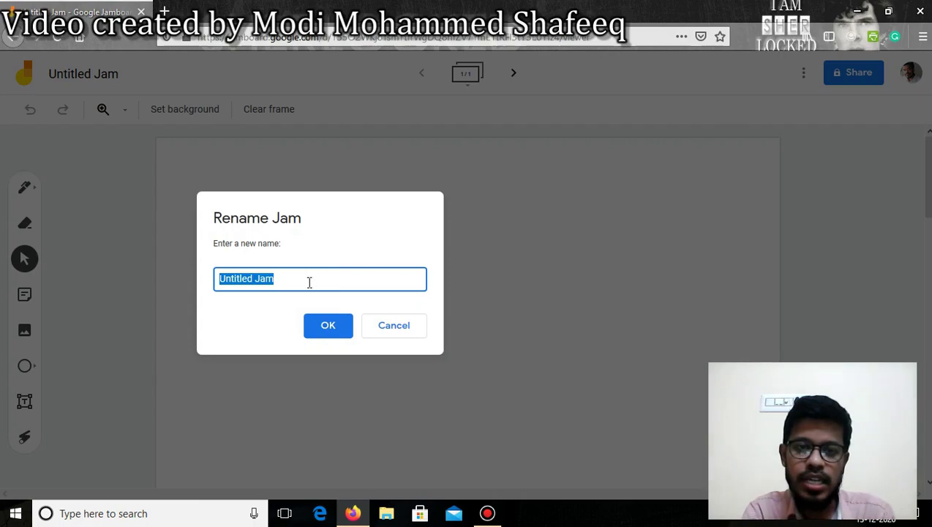
click(231, 279)
drag(315, 278, 169, 272)
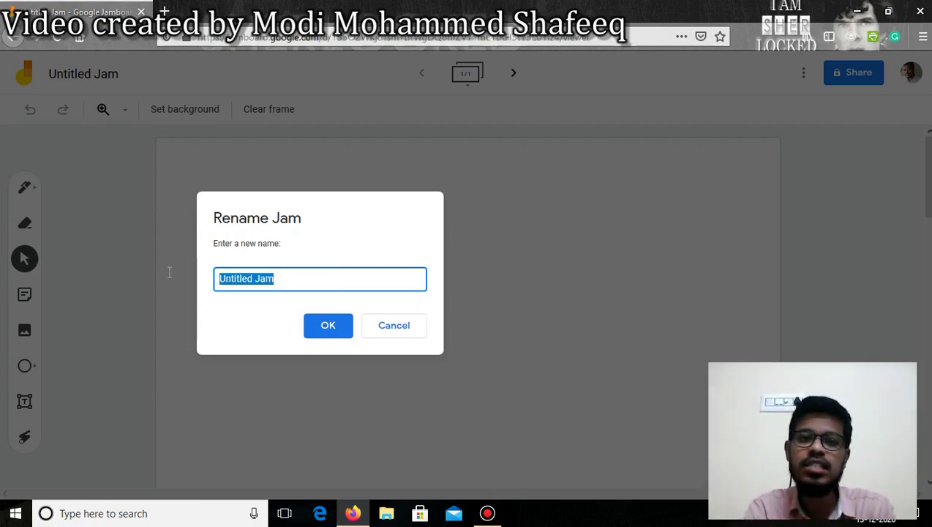
text(12th S)
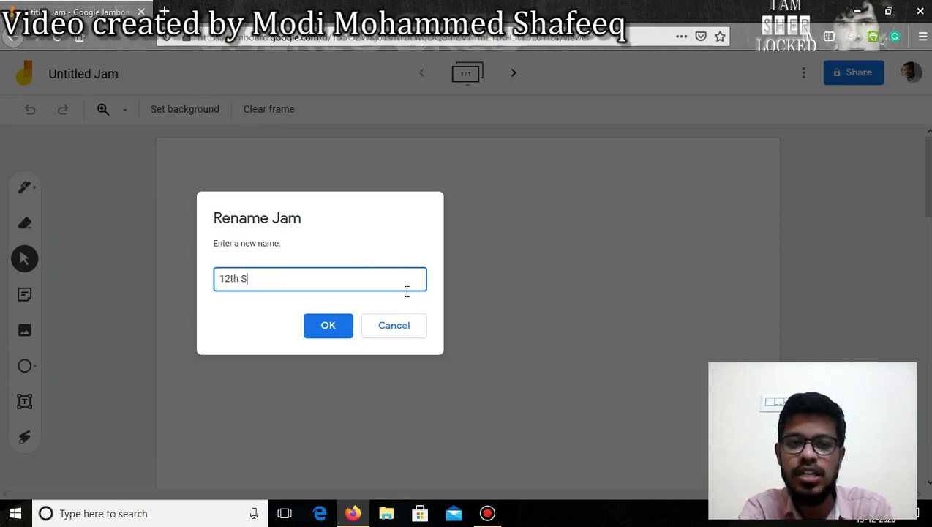
text(td Chemistry)
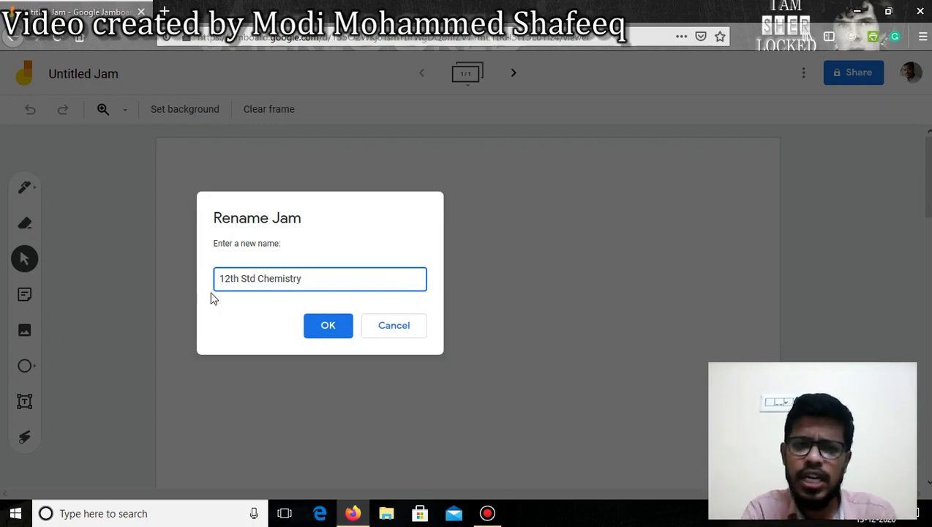
click(334, 325)
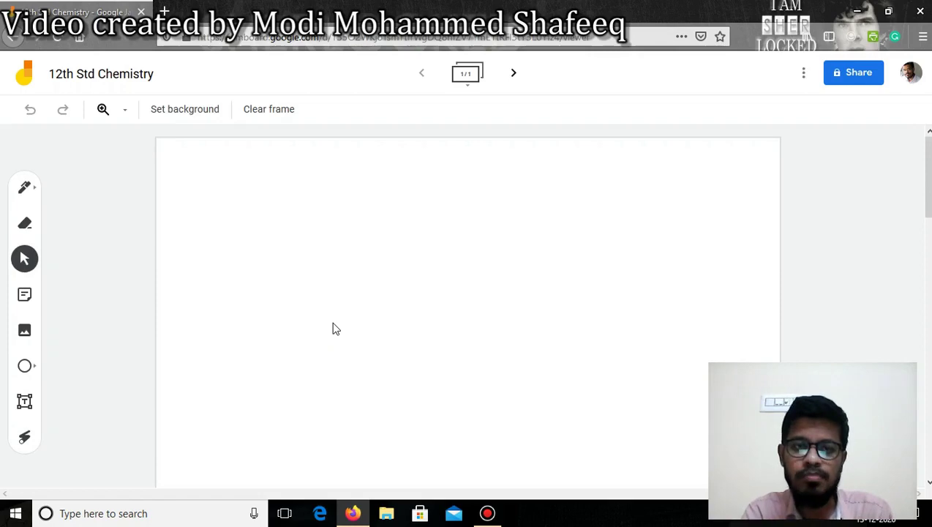
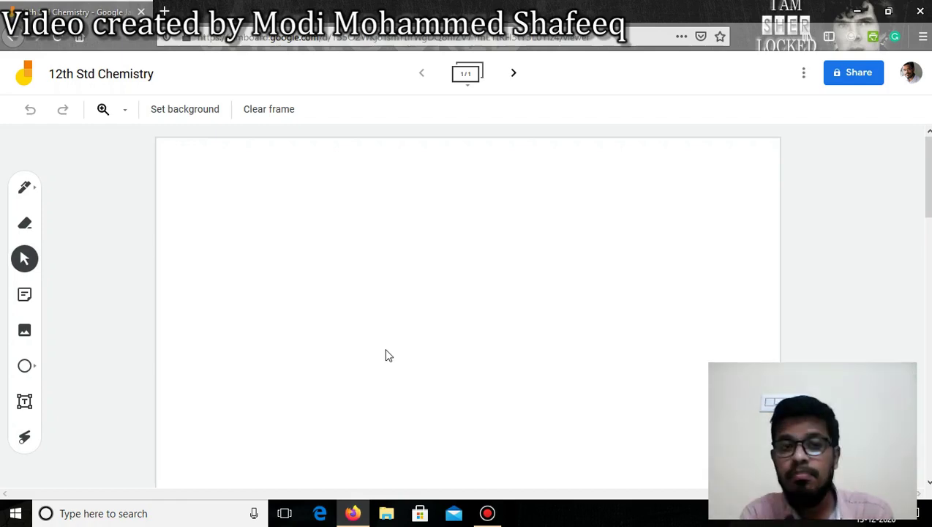
Try the dotted, grid and plain blue backgrounds on the frame one after another.
click(206, 119)
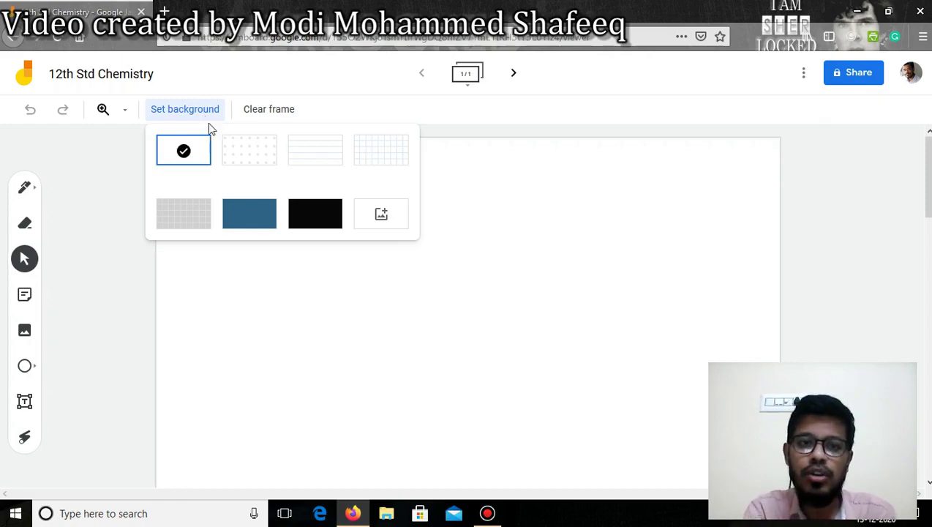
click(239, 152)
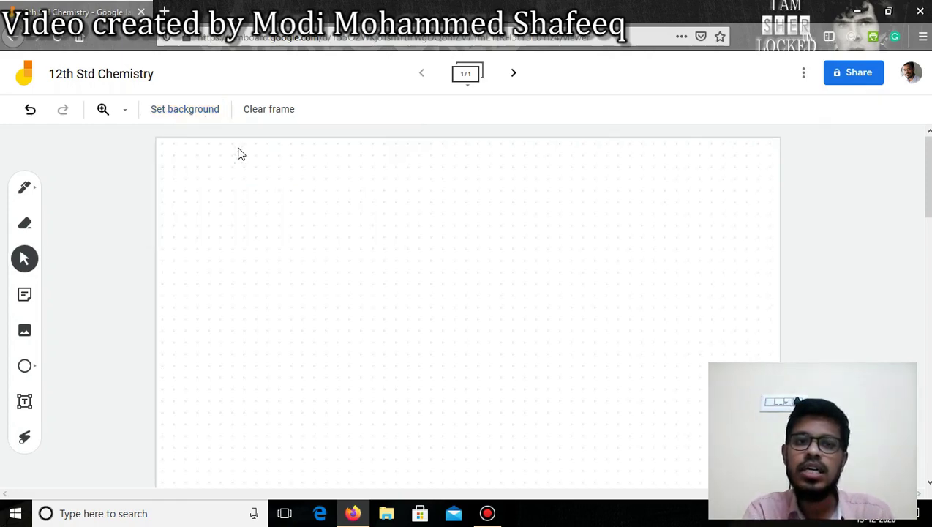
click(201, 115)
click(381, 163)
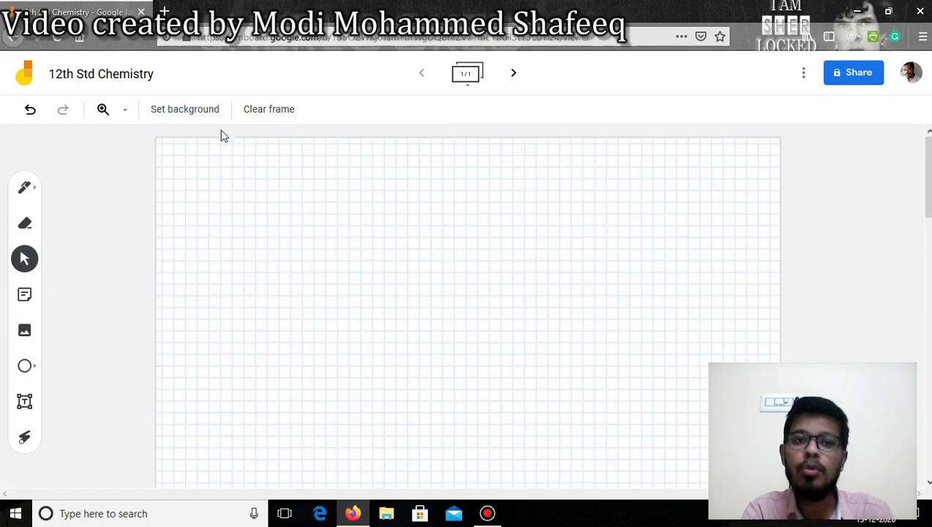
click(179, 111)
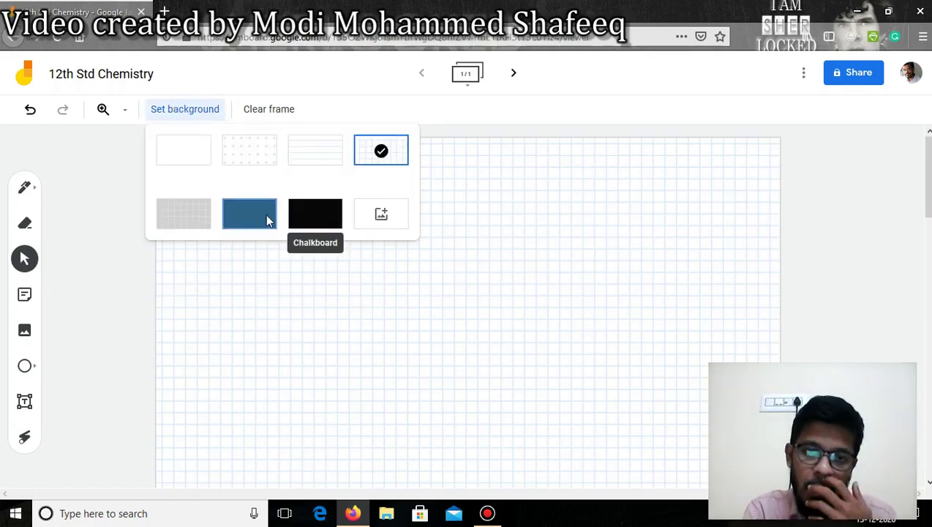
click(244, 218)
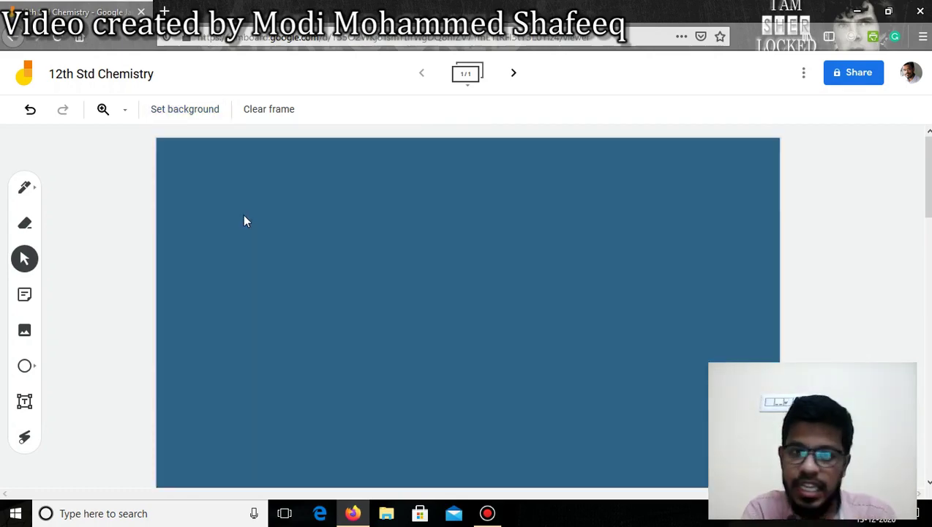
Set the frame's background to the black Chalkboard.
click(185, 117)
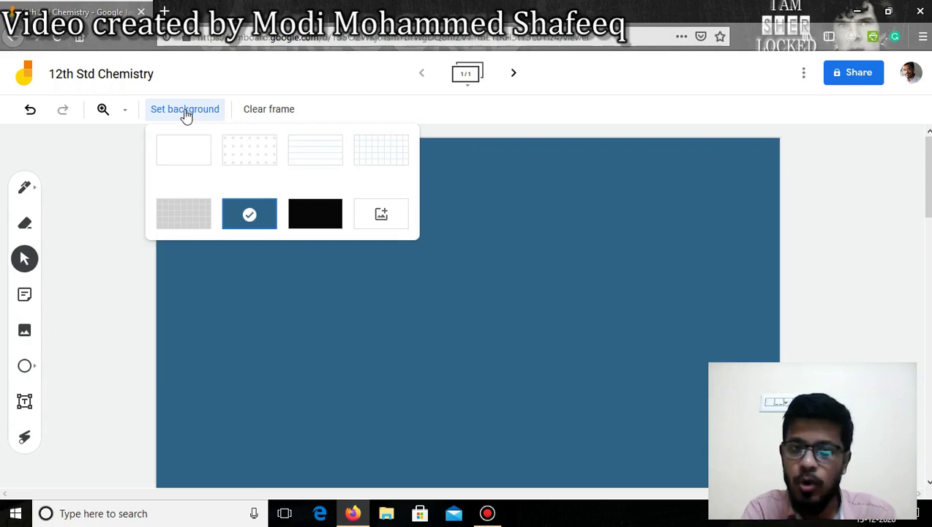
click(316, 223)
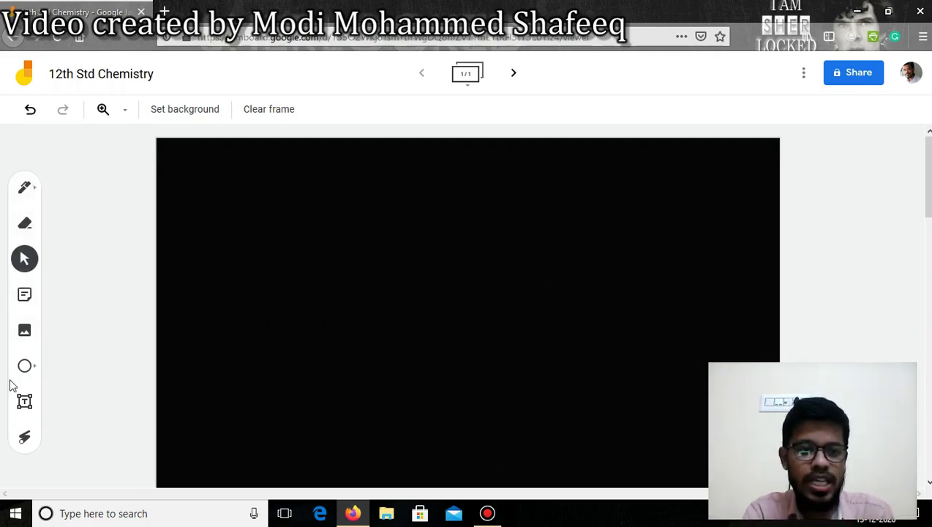
Draw a row of freehand strokes across the upper part of the frame with the white marker.
click(25, 189)
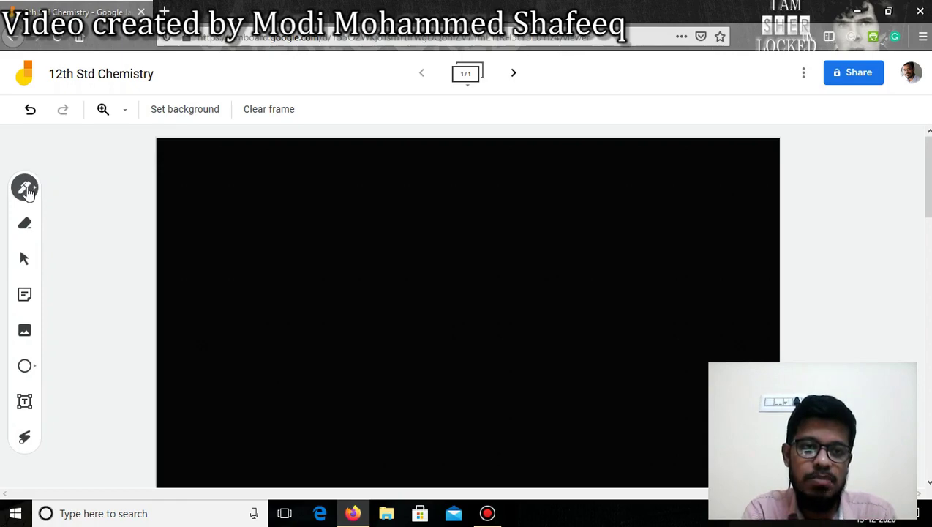
click(33, 189)
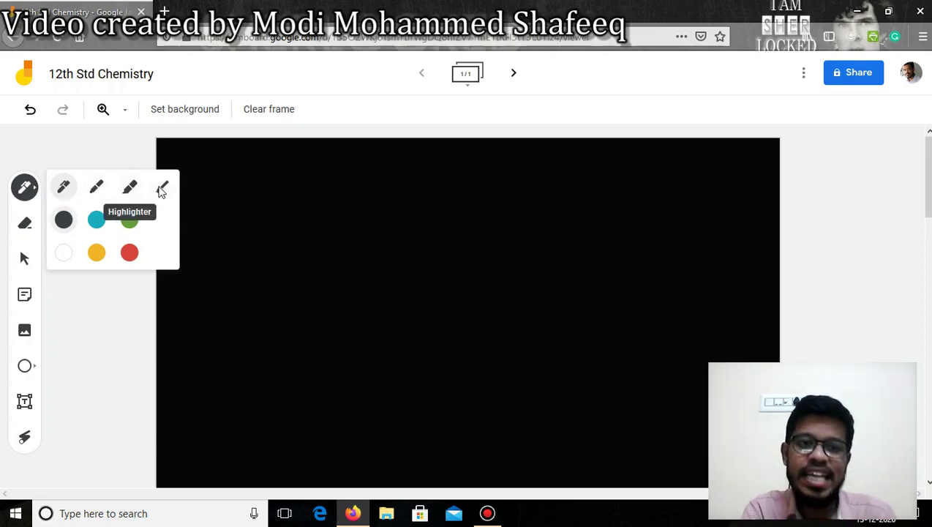
click(98, 190)
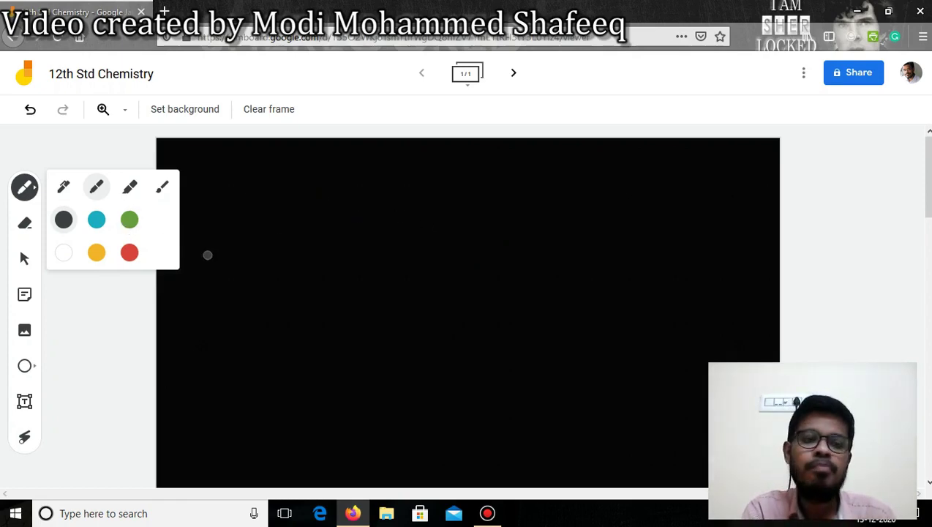
click(66, 256)
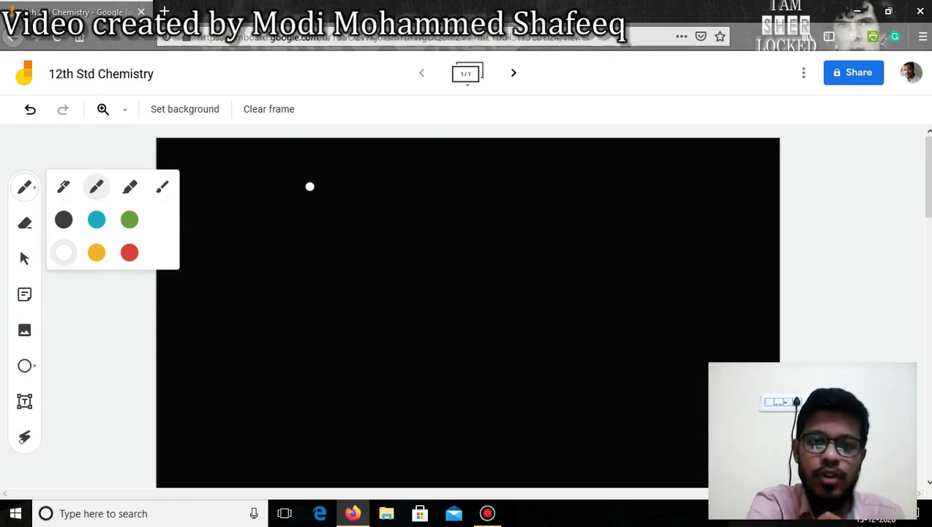
click(399, 228)
drag(410, 183, 391, 219)
mouse_move(426, 184)
mouse_down()
mouse_move(410, 208)
mouse_move(423, 232)
mouse_move(508, 217)
mouse_move(549, 228)
mouse_up()
drag(582, 167, 595, 215)
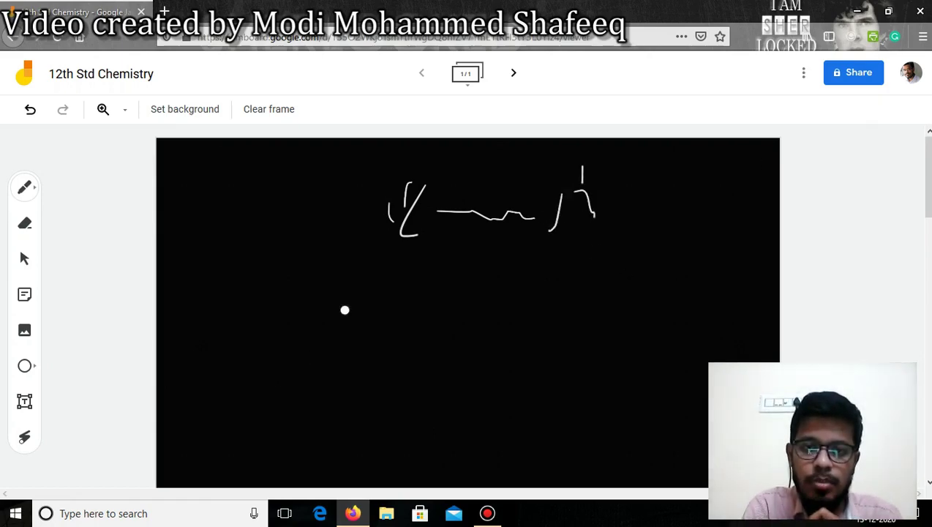
Handwrite the letters "Che" in white below the upper row of strokes.
drag(346, 291, 354, 356)
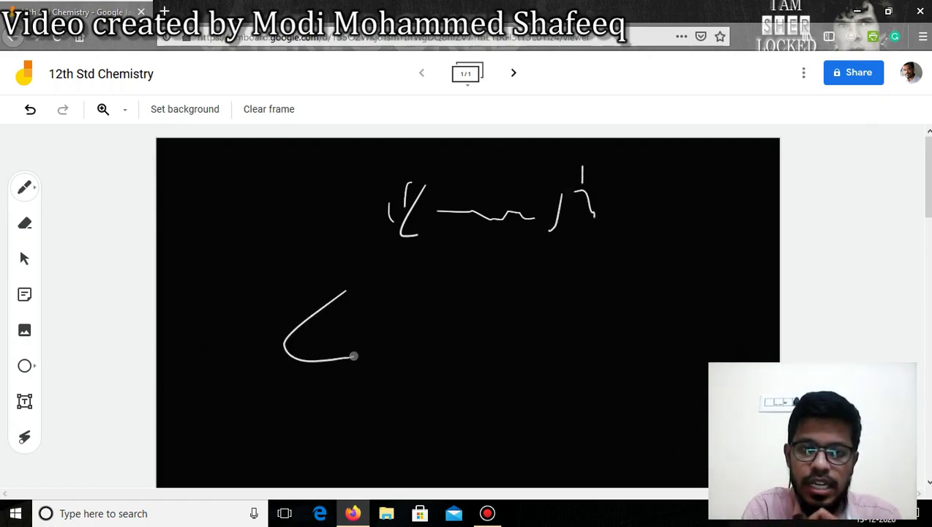
mouse_move(356, 320)
mouse_down()
mouse_move(356, 358)
mouse_move(375, 368)
mouse_move(381, 337)
mouse_up()
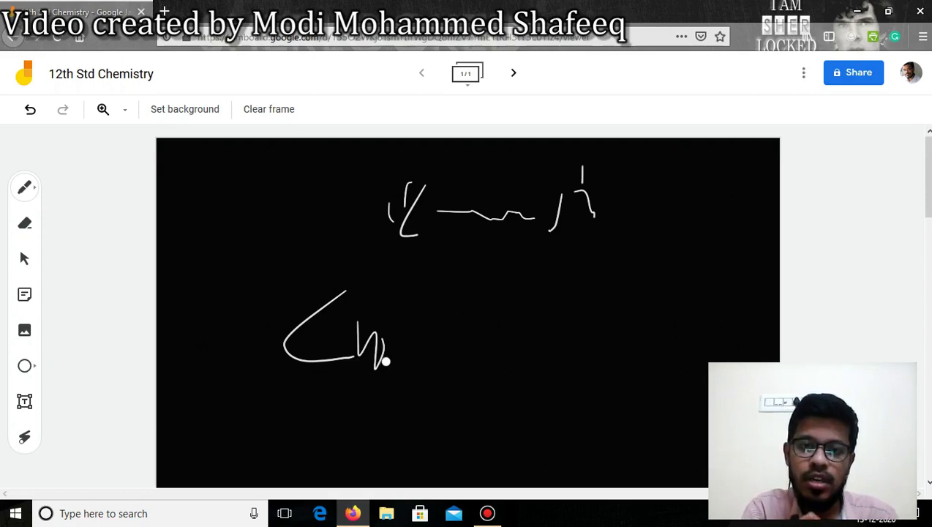
mouse_move(379, 338)
mouse_down()
mouse_move(395, 342)
mouse_move(376, 363)
mouse_move(402, 356)
mouse_up()
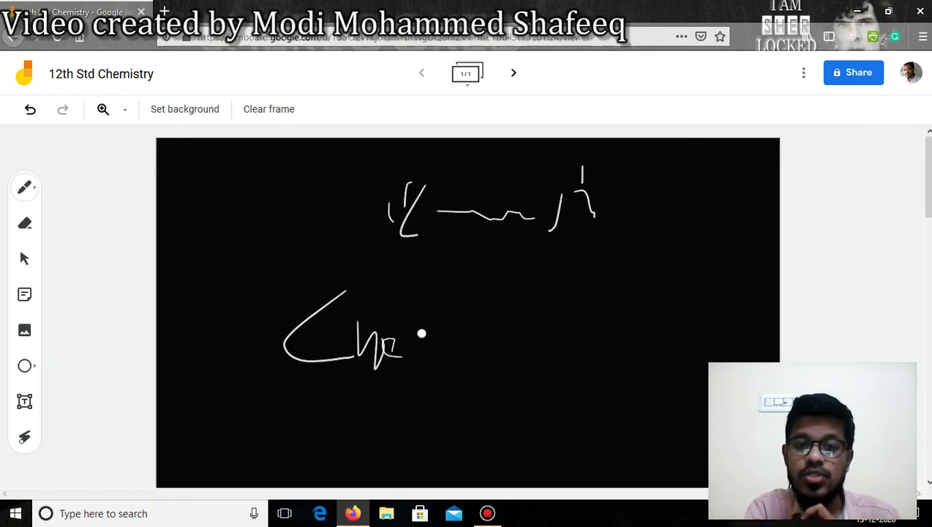
Erase parts of the handwritten "Che" in the middle of the frame, then switch to the Select tool.
click(28, 226)
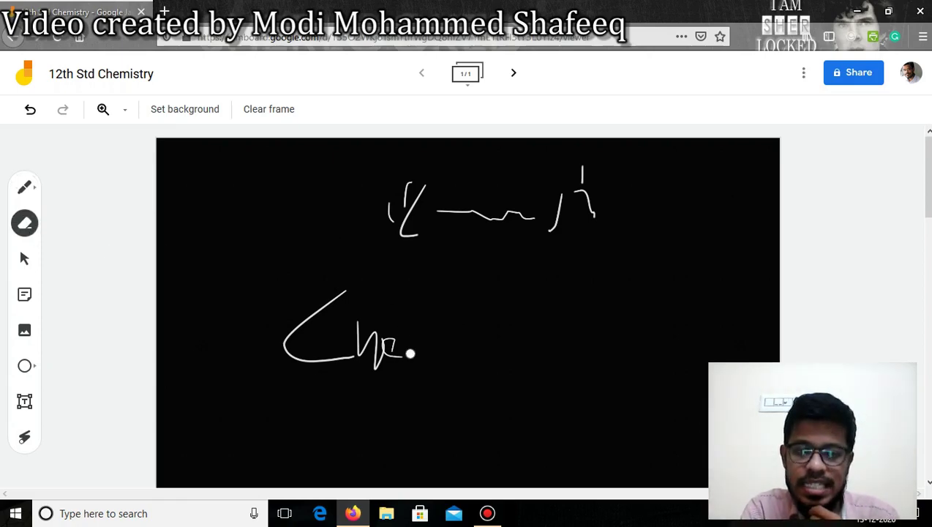
drag(410, 353, 307, 358)
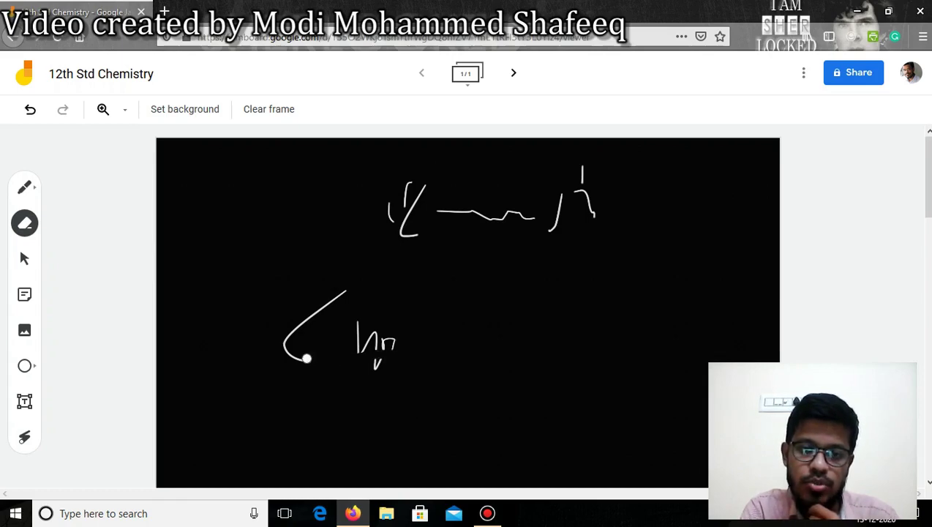
drag(356, 296, 306, 323)
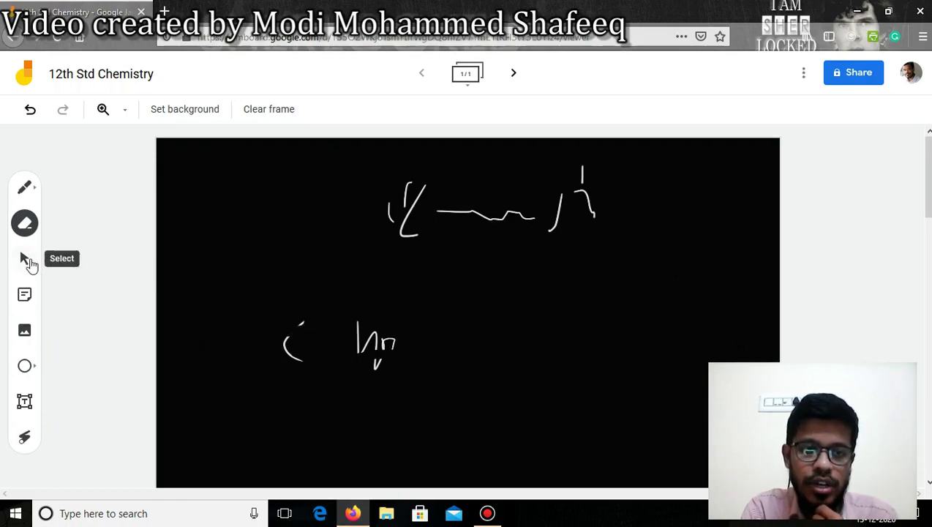
click(24, 259)
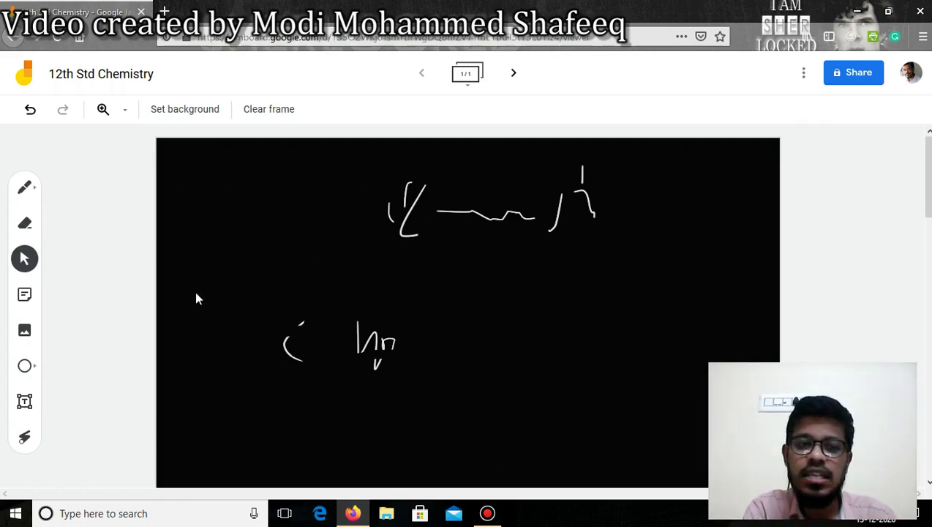
Add a pink sticky note reading "Introduction to Python" to the frame.
click(24, 295)
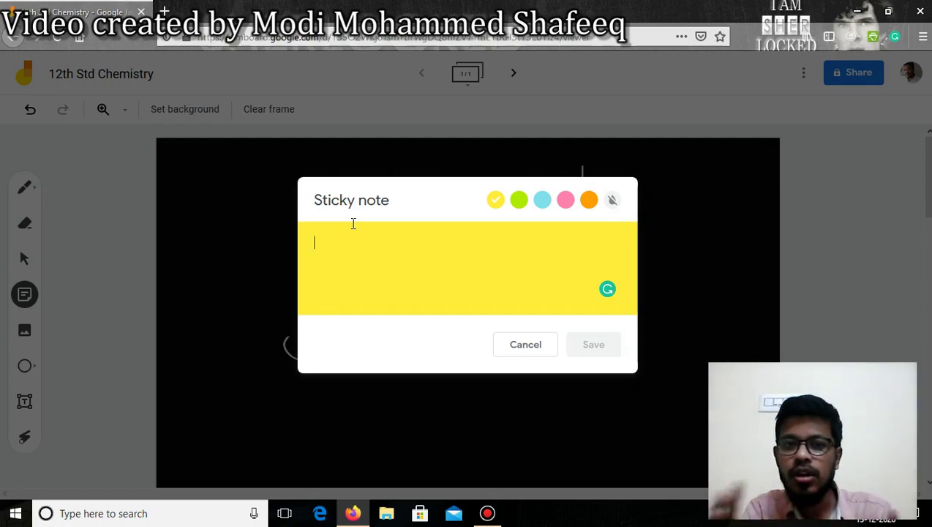
text(Intr)
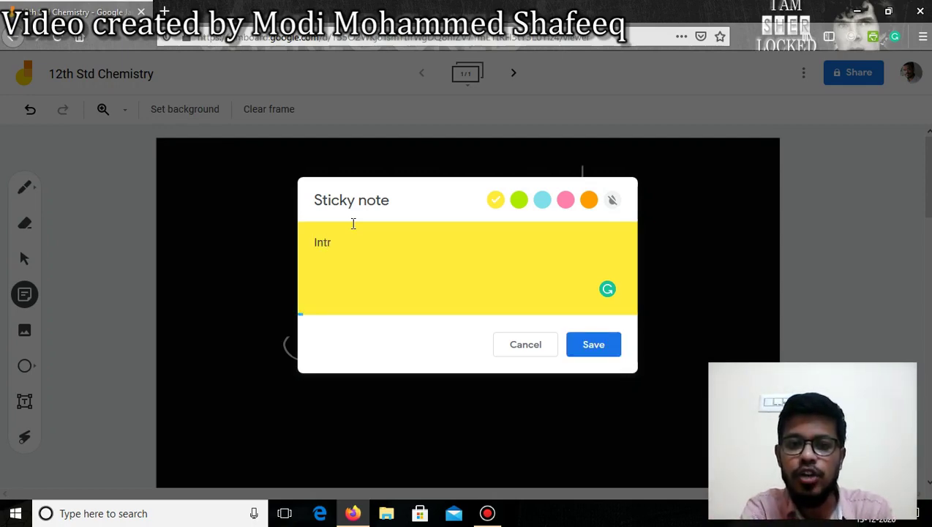
text(oduction t)
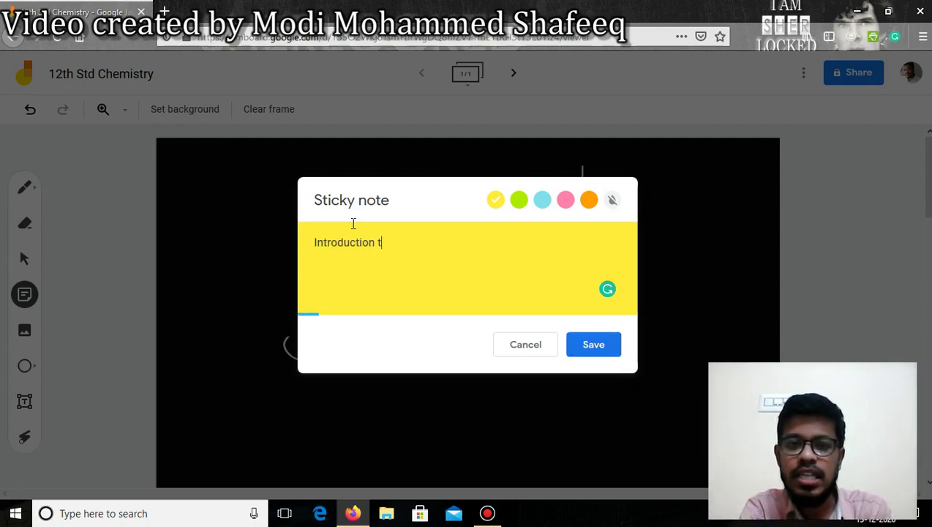
text(o Python)
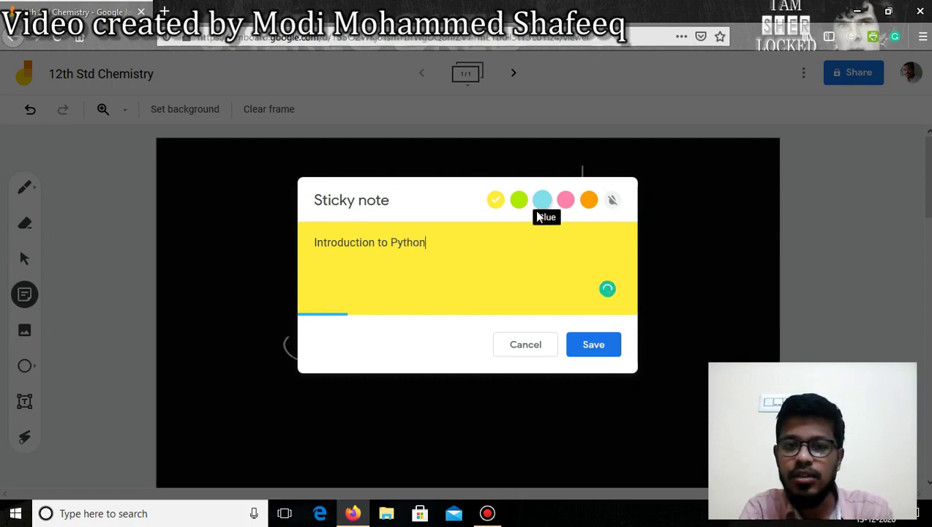
click(560, 199)
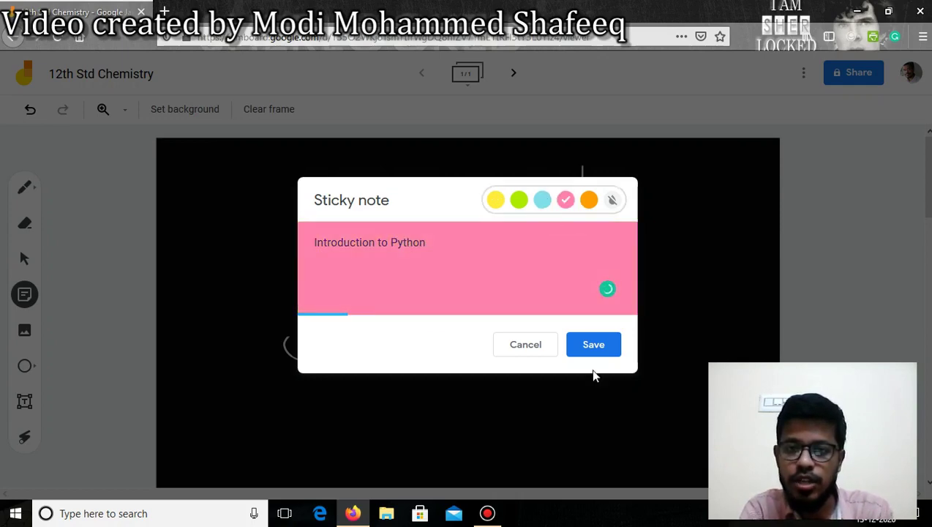
click(594, 343)
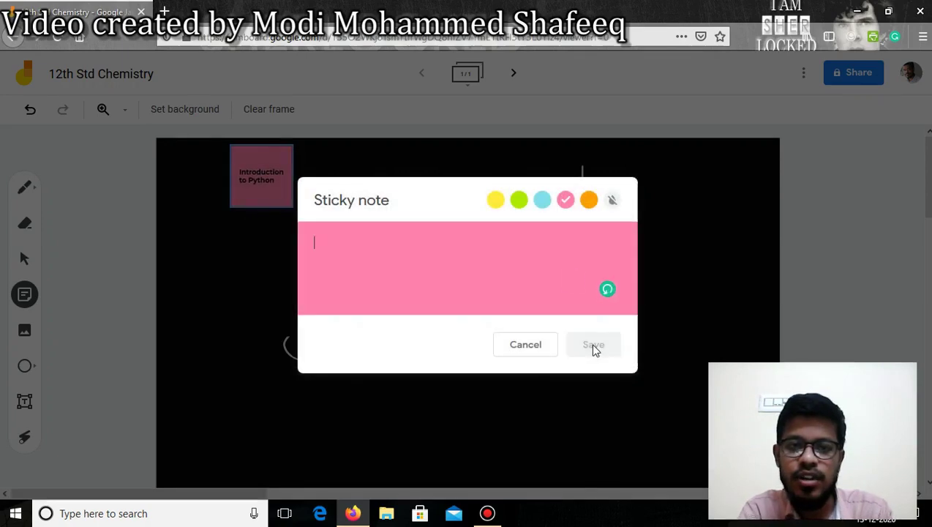
click(525, 345)
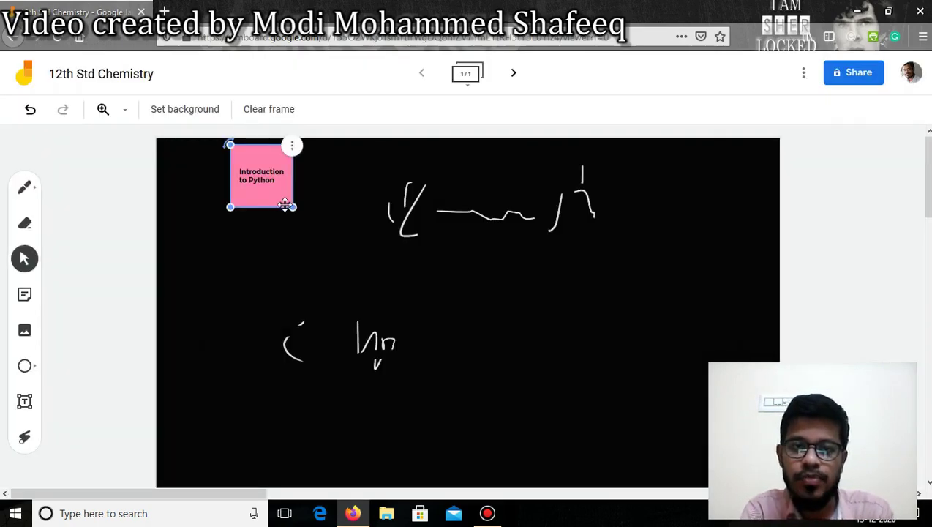
Enlarge the sticky note, rotate it counterclockwise and place it in the frame's upper left area.
drag(293, 208, 322, 236)
drag(295, 158, 316, 214)
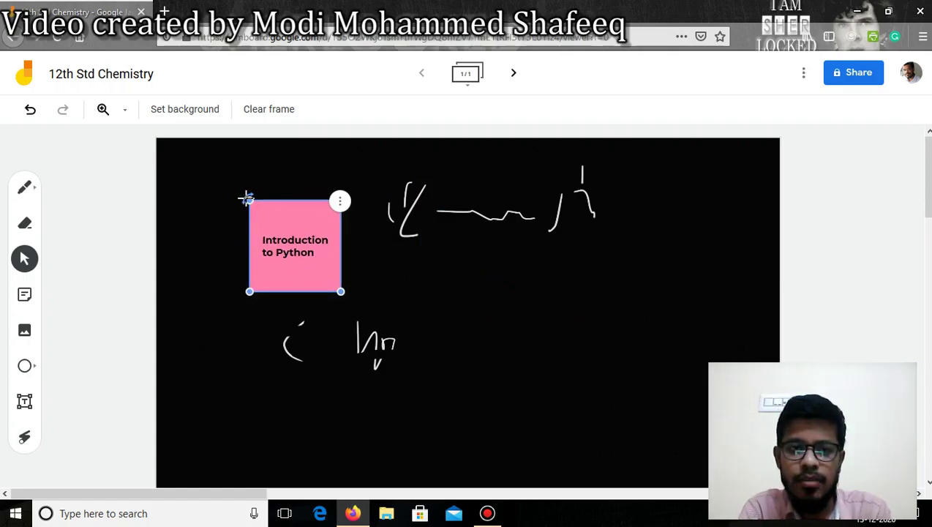
drag(248, 197, 196, 225)
drag(310, 241, 264, 225)
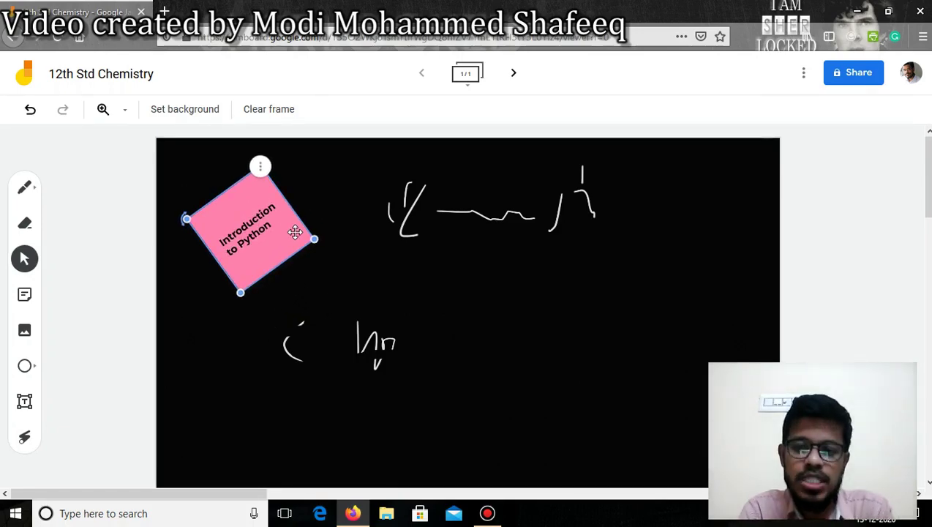
Duplicate the pink sticky note twice and line up the copies in a row to its right.
click(261, 167)
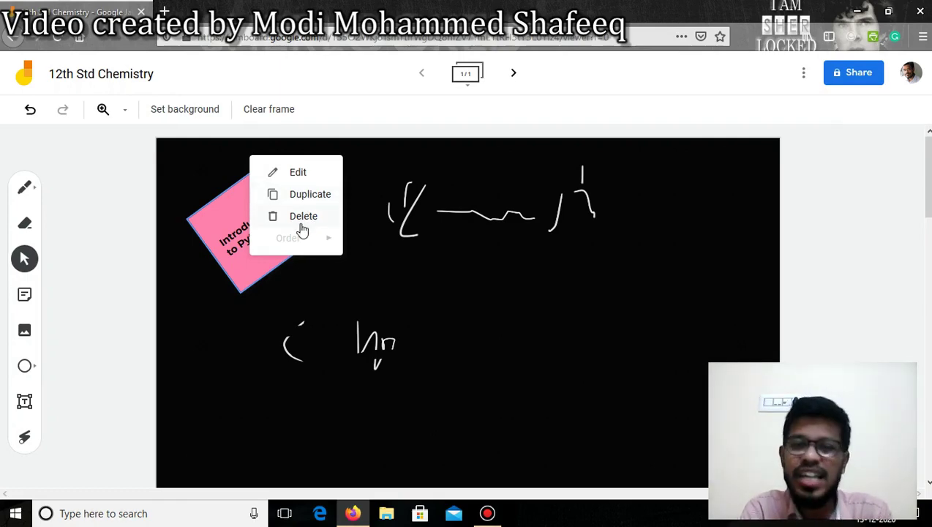
click(227, 217)
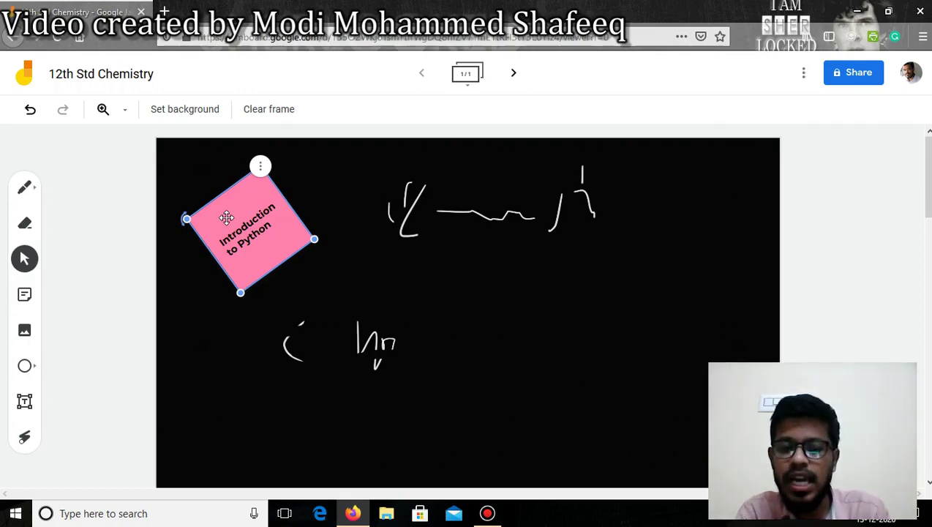
key(ctrl+d)
drag(252, 216, 393, 201)
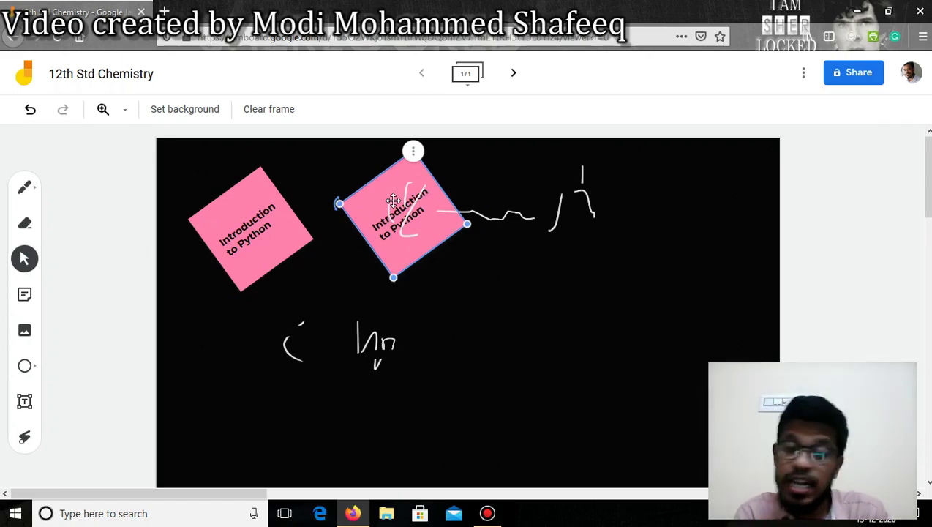
key(ctrl+d)
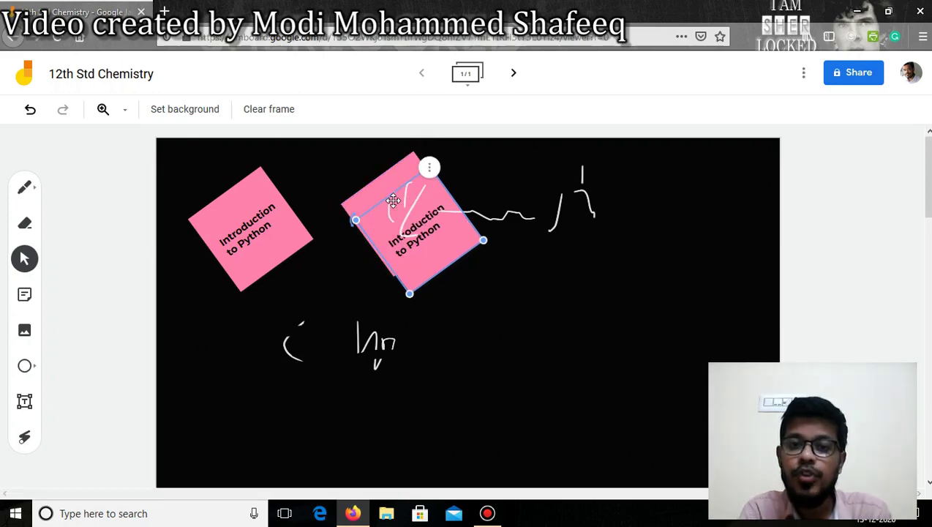
mouse_move(427, 222)
mouse_down()
mouse_move(605, 200)
mouse_move(555, 196)
mouse_up()
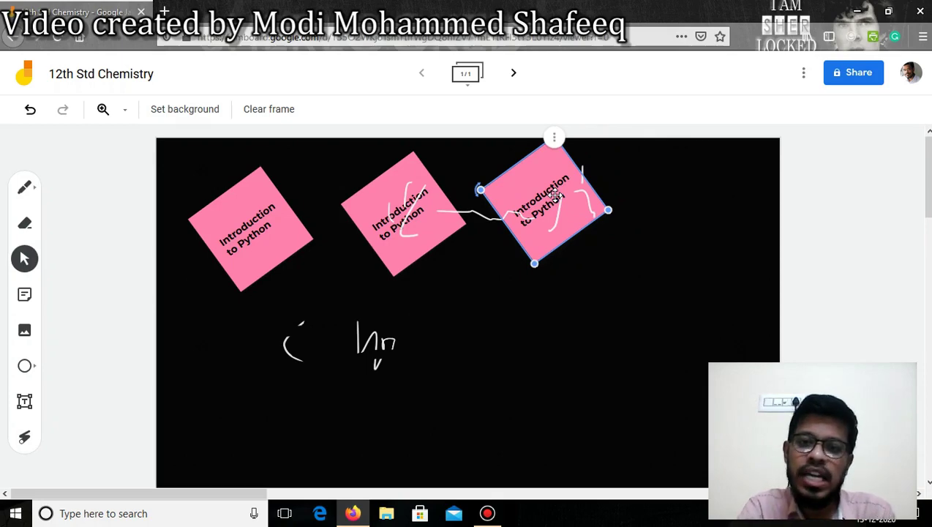
Delete both copies of the sticky note, keeping only the original.
key(Delete)
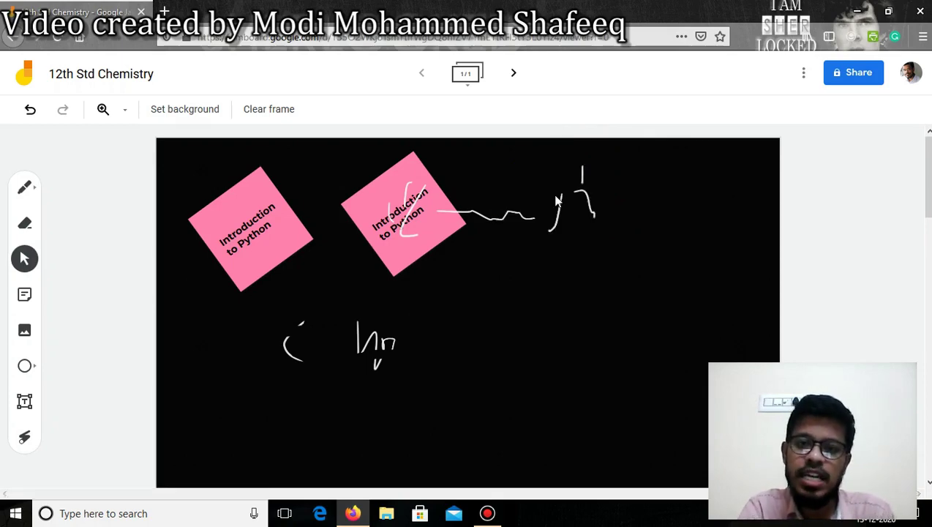
click(428, 199)
key(Delete)
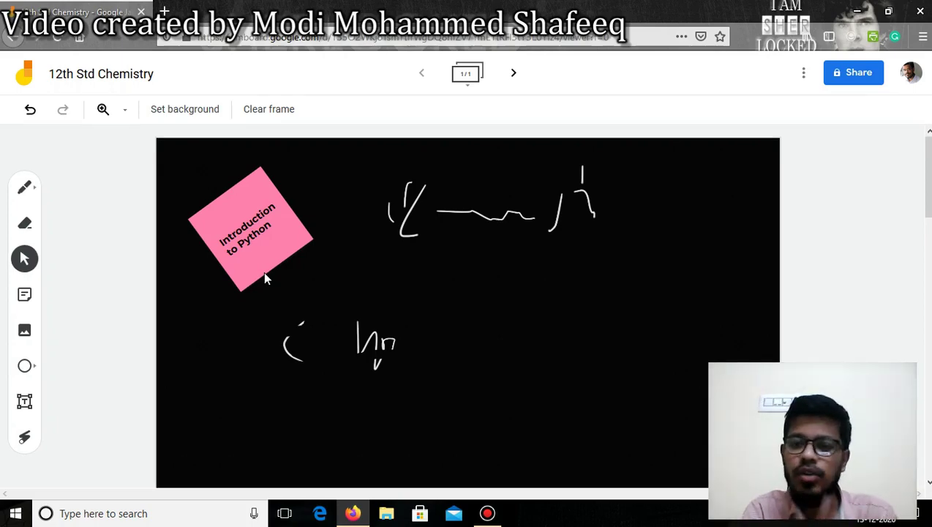
Start adding an image and look through the Desktop folder for a file to upload.
click(25, 332)
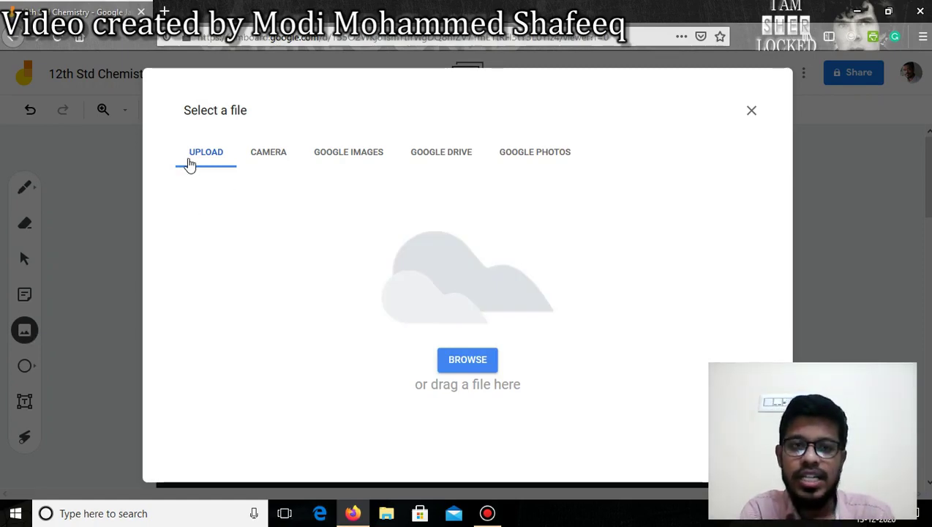
click(446, 360)
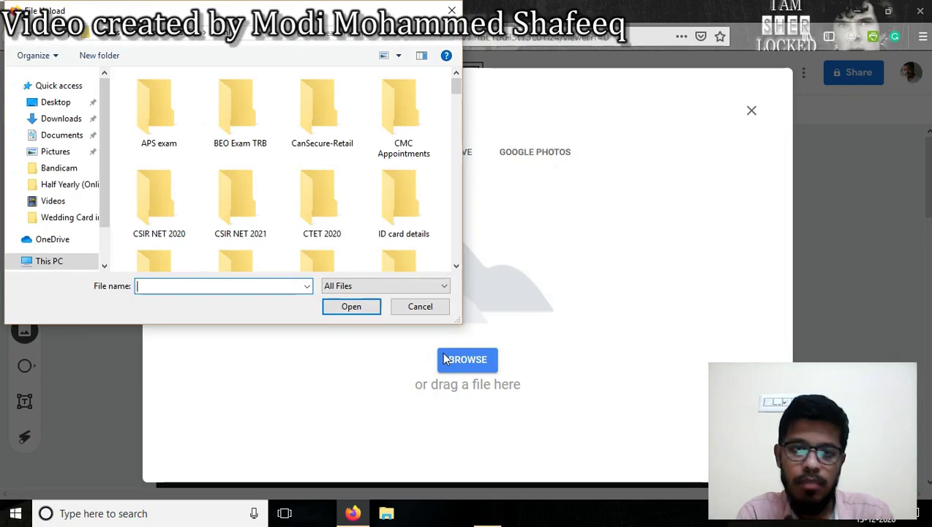
scroll(58, 219, down, 4)
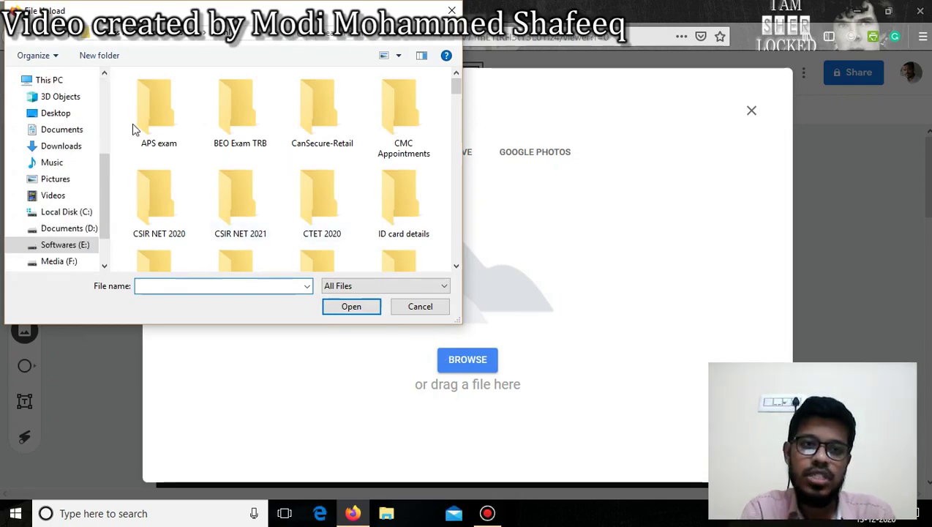
click(58, 114)
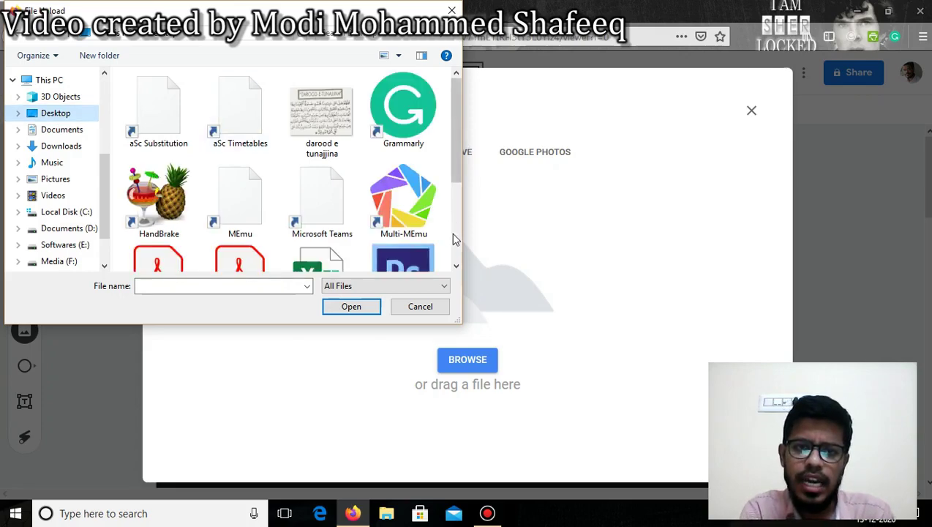
scroll(454, 239, down, 3)
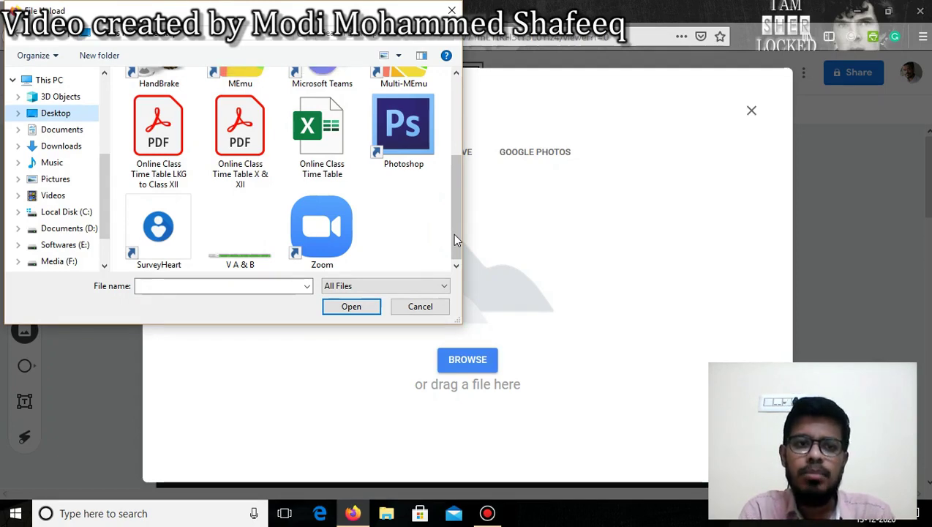
click(451, 11)
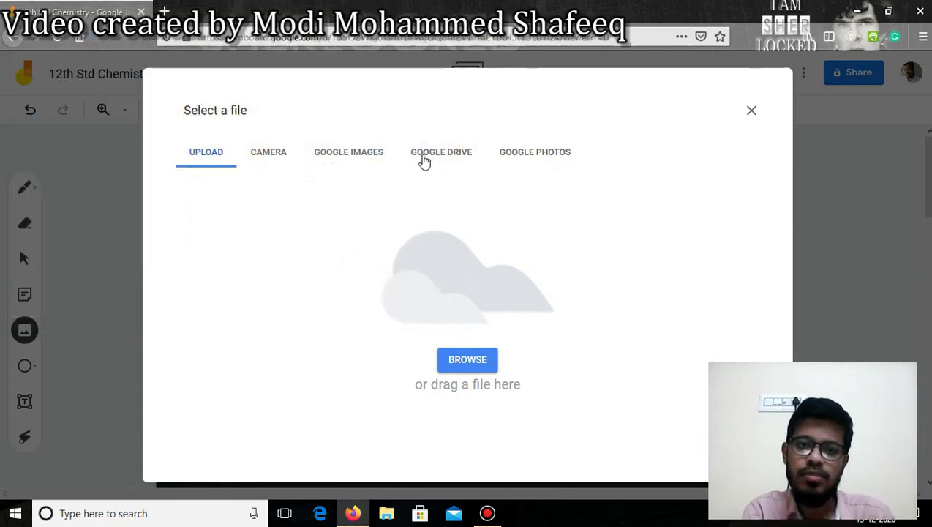
Insert the first Google Images result for "cell structure" and place it to the right of the sticky note.
click(364, 154)
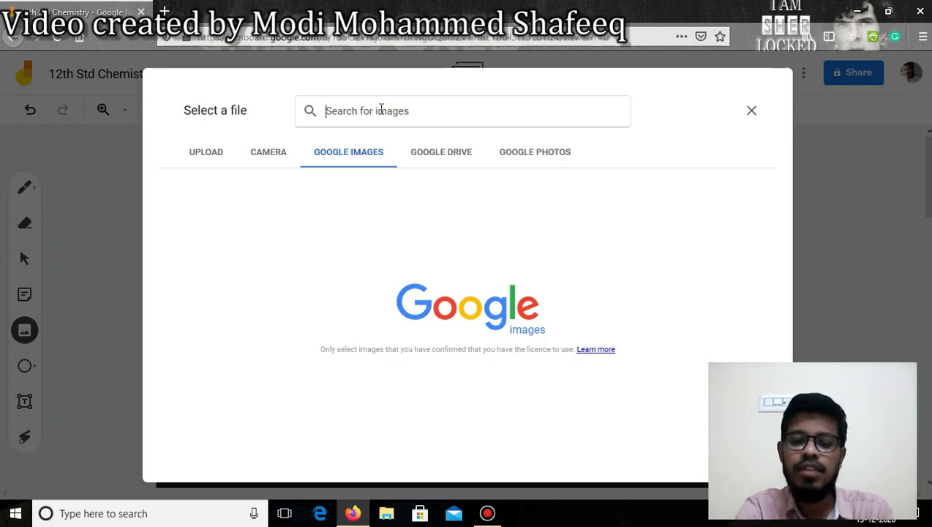
text(cell structure)
key(Return)
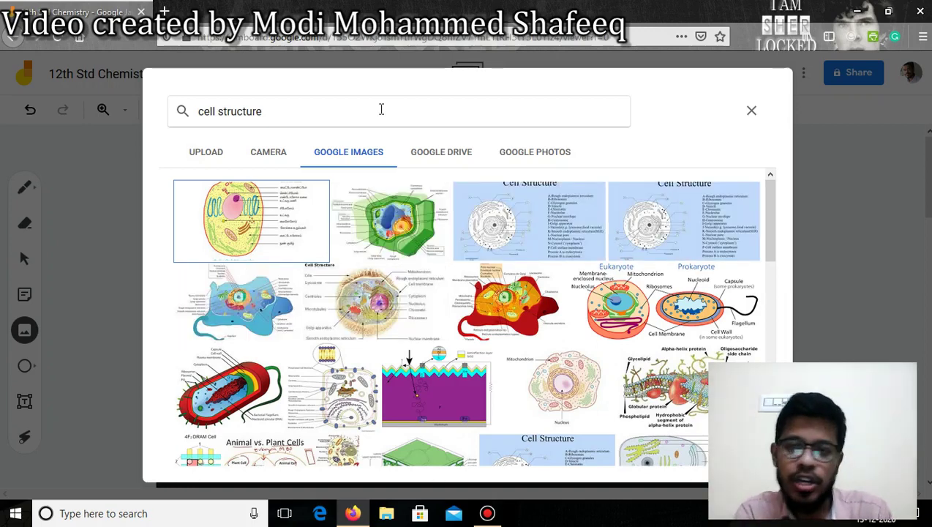
click(284, 218)
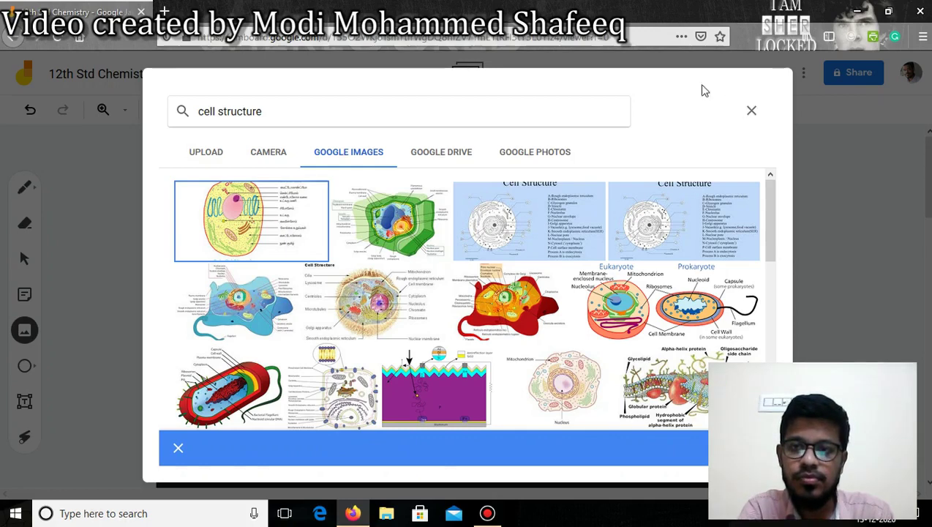
double_click(246, 220)
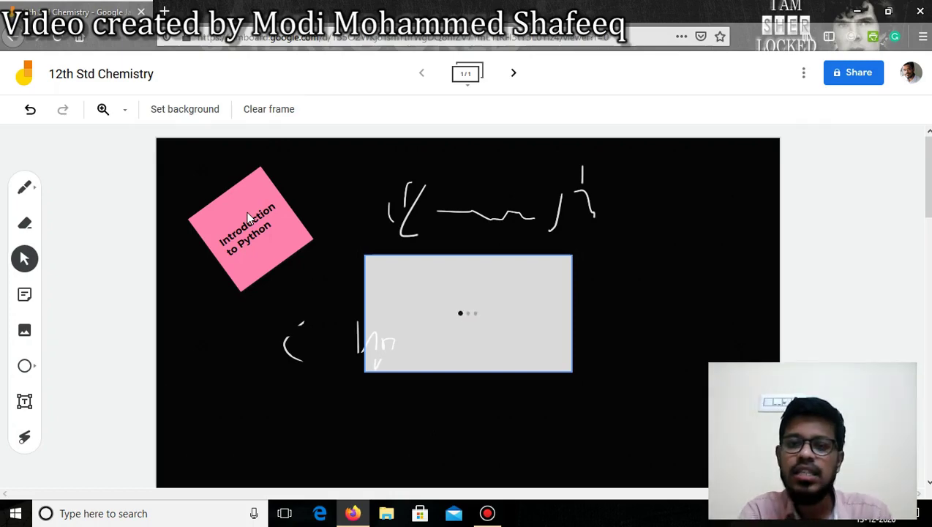
drag(472, 306, 451, 205)
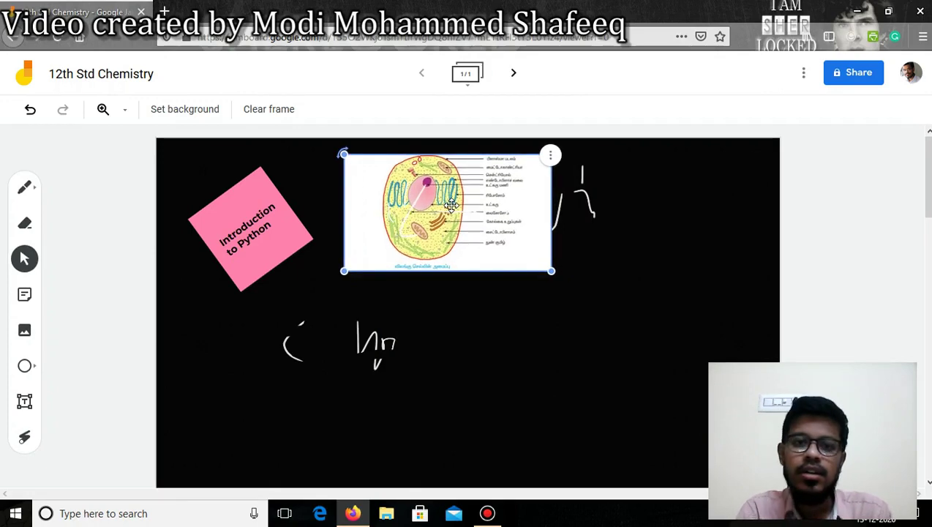
click(175, 355)
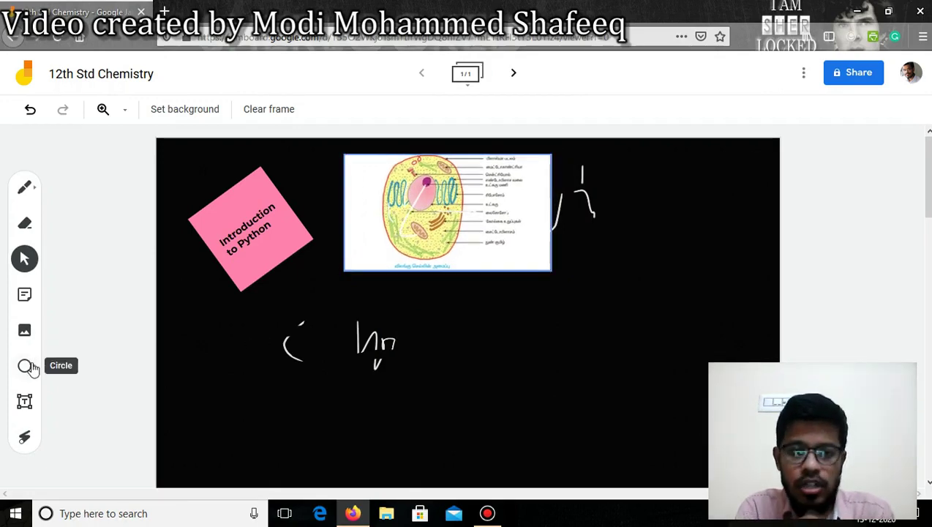
Draw a horizontal arrow shape pointing right beside the lower right edge of the cell image.
click(28, 366)
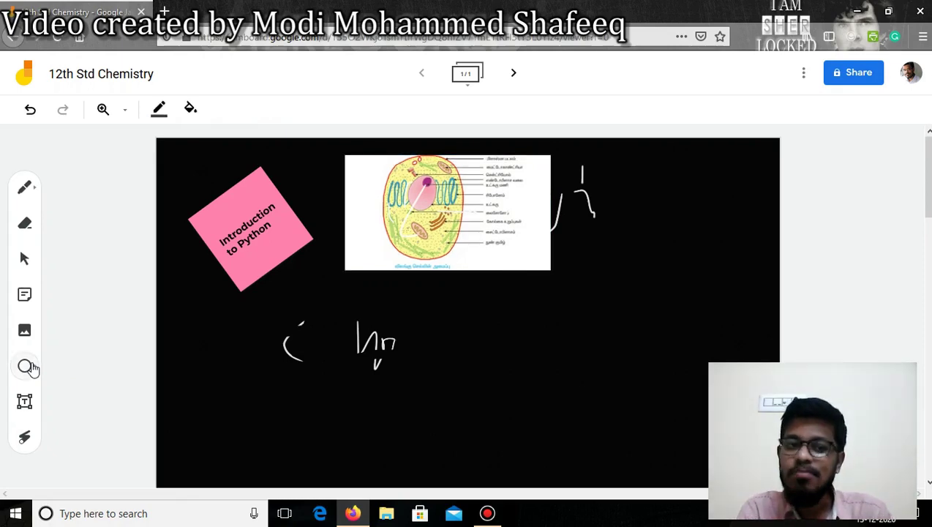
click(28, 367)
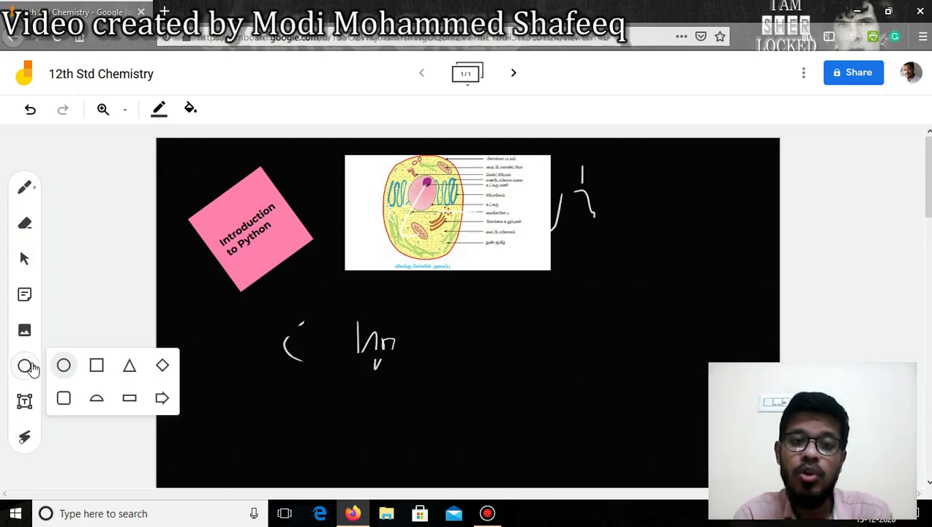
click(162, 397)
drag(571, 233, 680, 267)
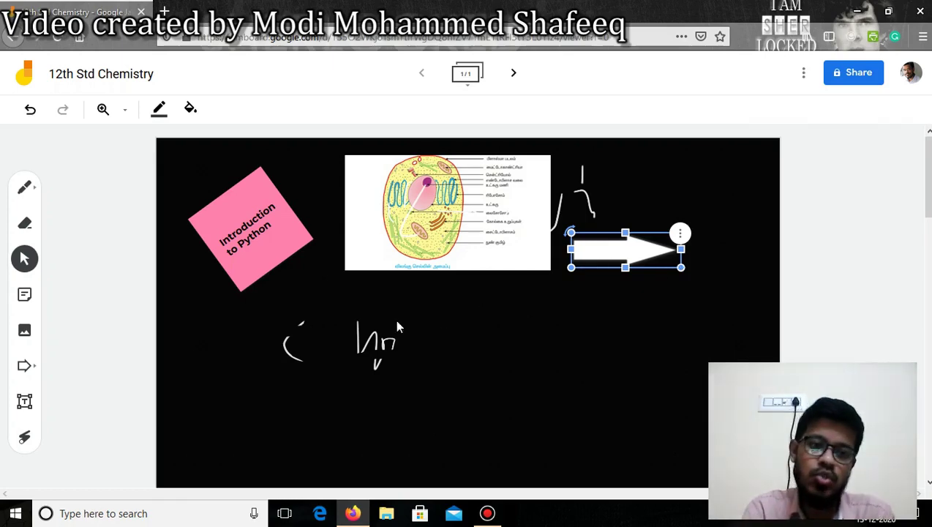
Point at the cell image with the Laser tool, and zoom in on the image's labels by two levels.
click(24, 437)
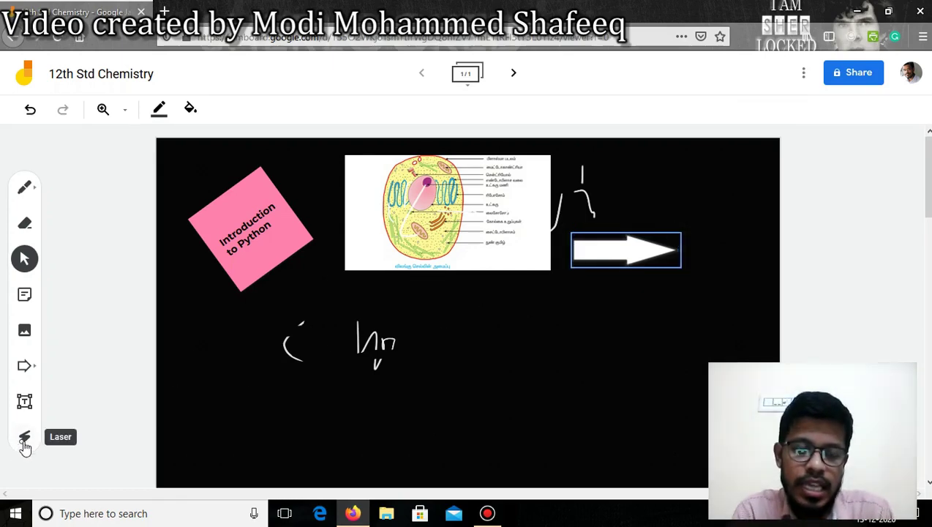
click(24, 439)
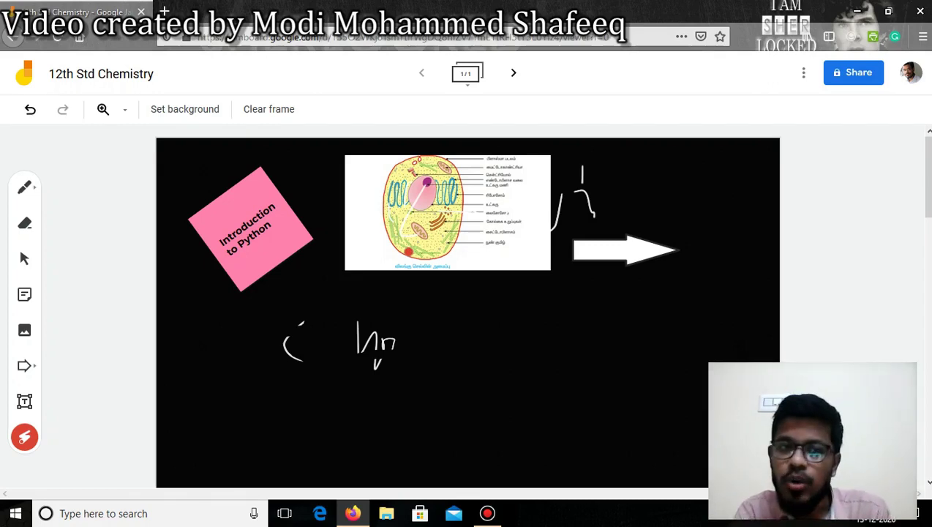
click(103, 109)
click(514, 193)
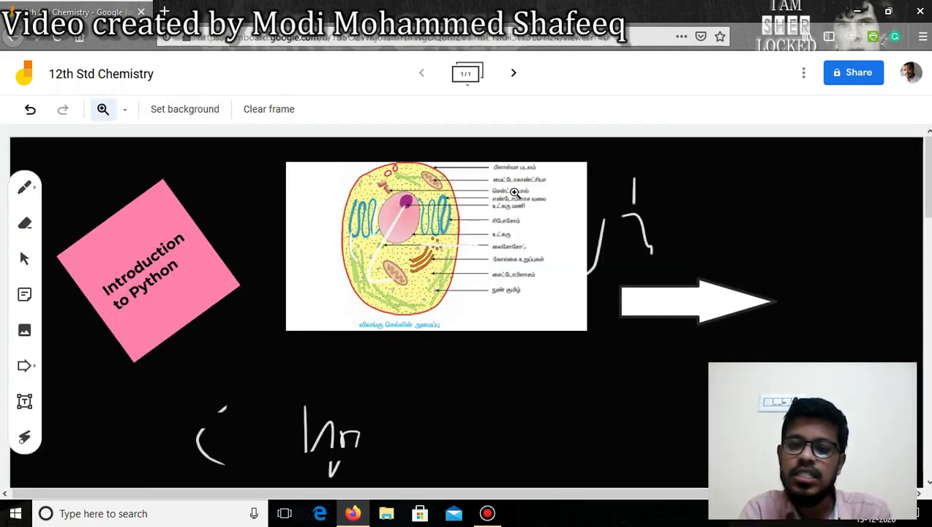
click(534, 237)
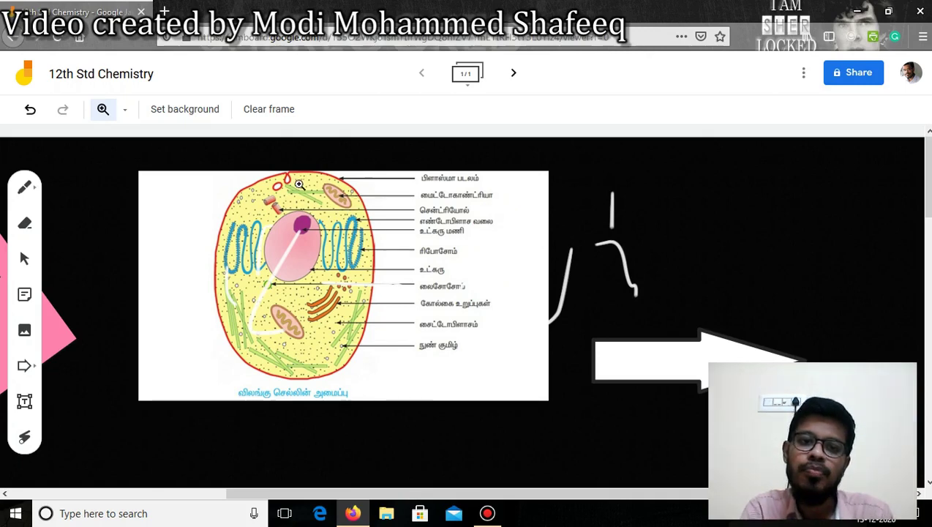
Zoom the board out by two levels to view the whole frame.
click(124, 115)
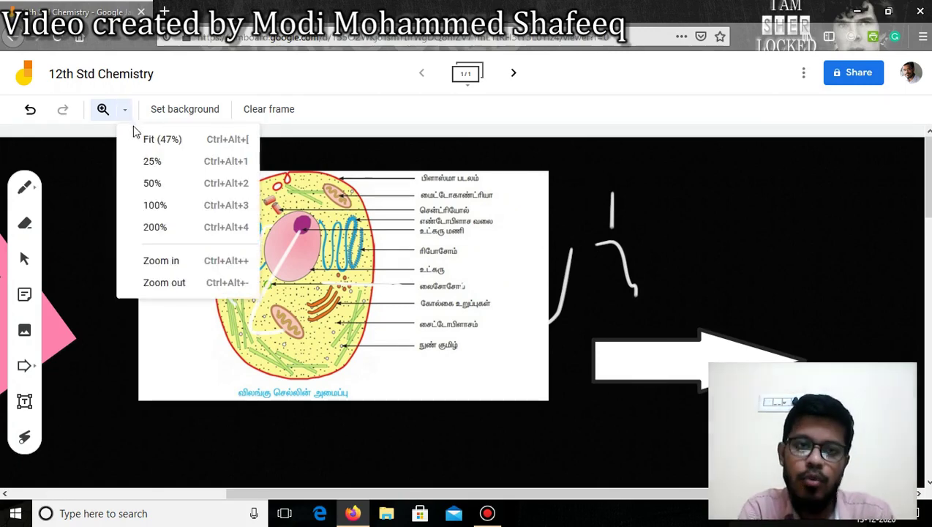
click(202, 288)
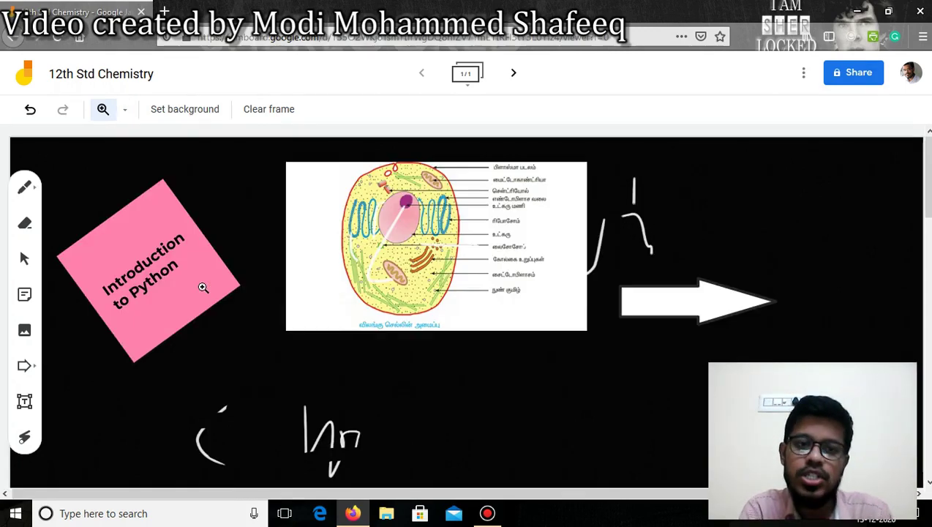
click(125, 113)
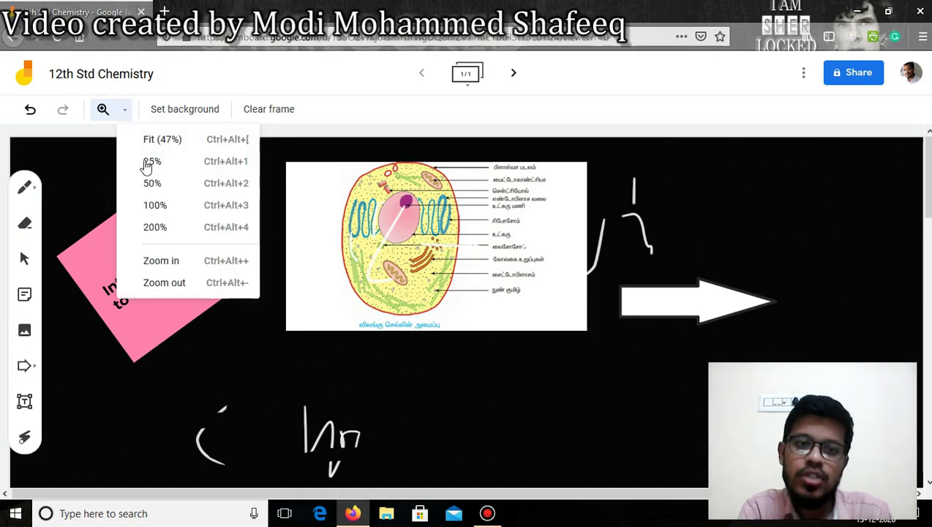
click(219, 291)
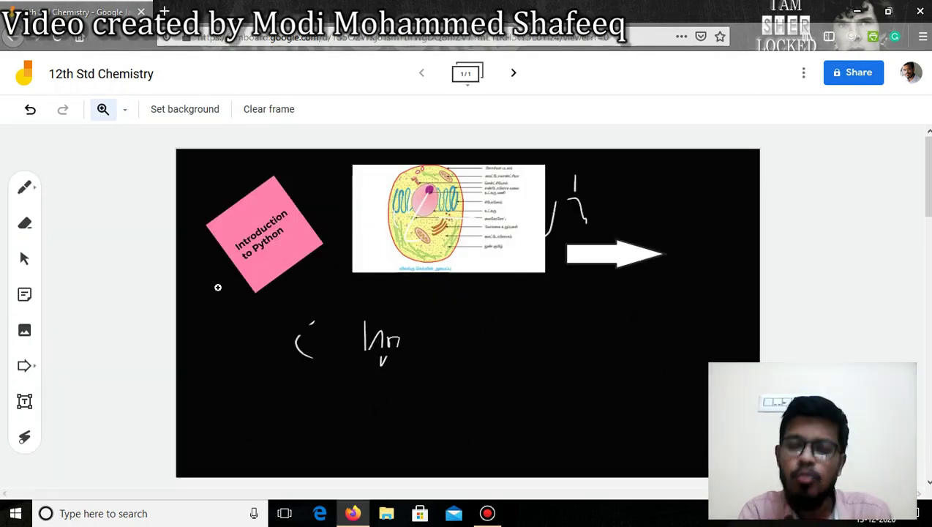
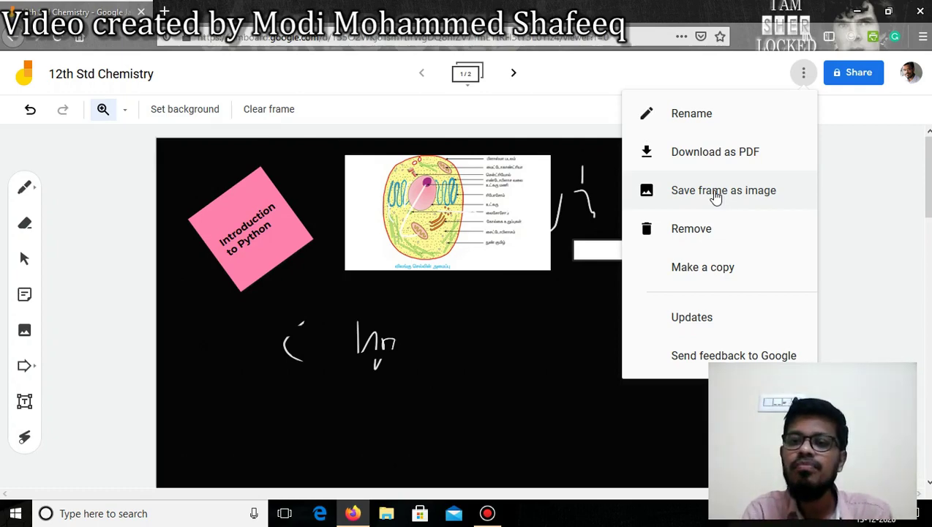
Give anyone with the link Viewer access to the Jam and close the sharing settings.
click(848, 89)
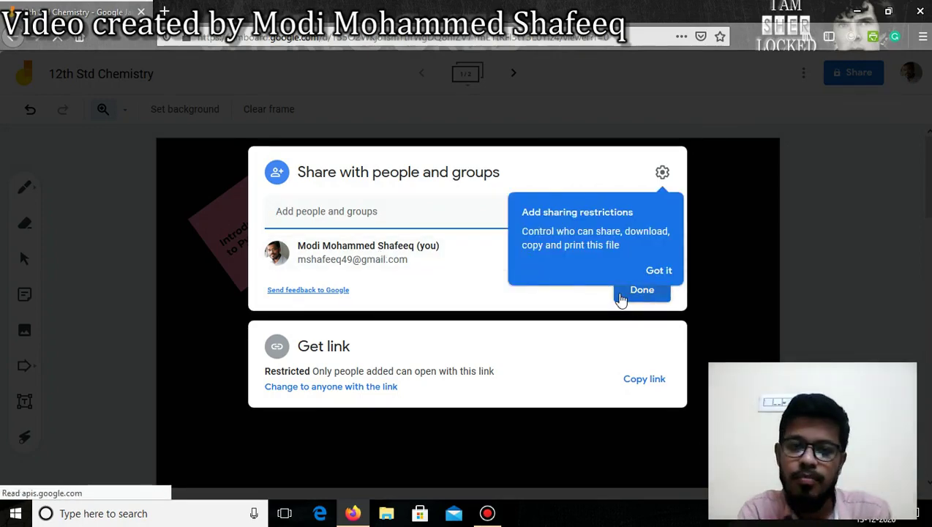
click(331, 387)
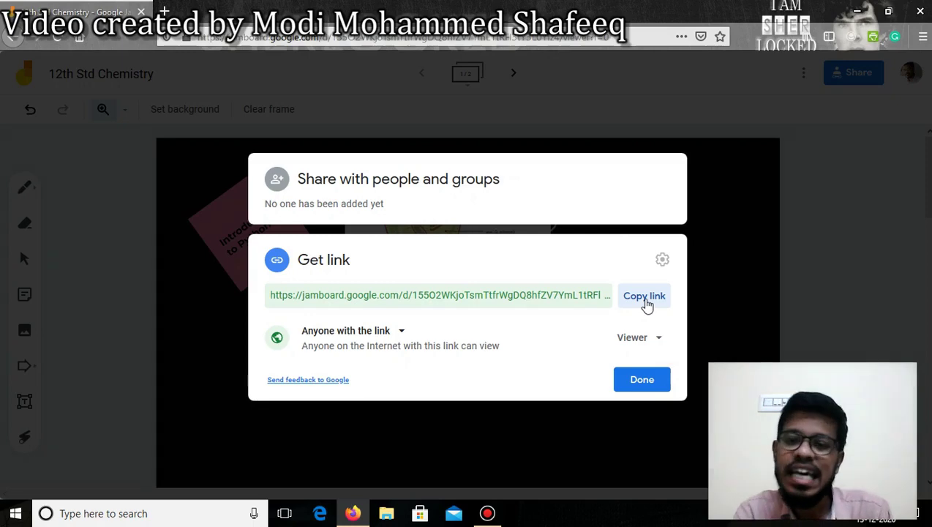
click(755, 231)
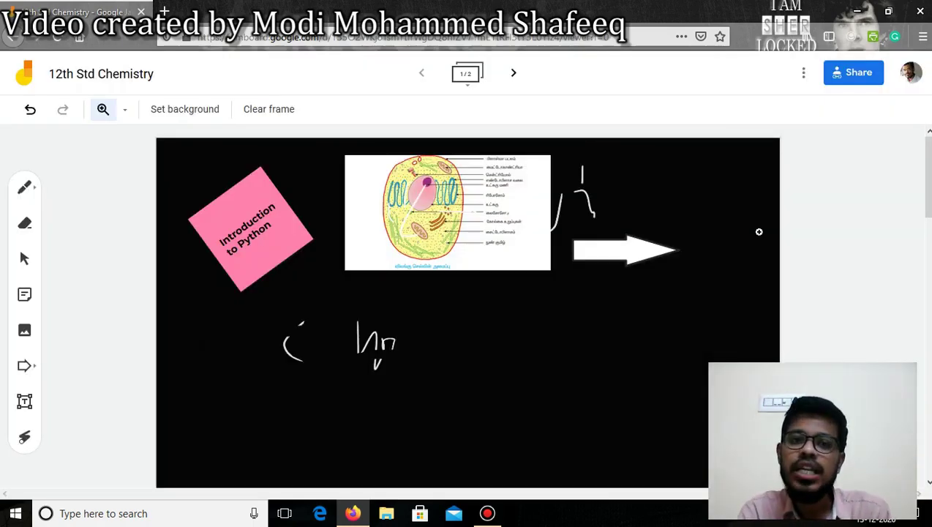